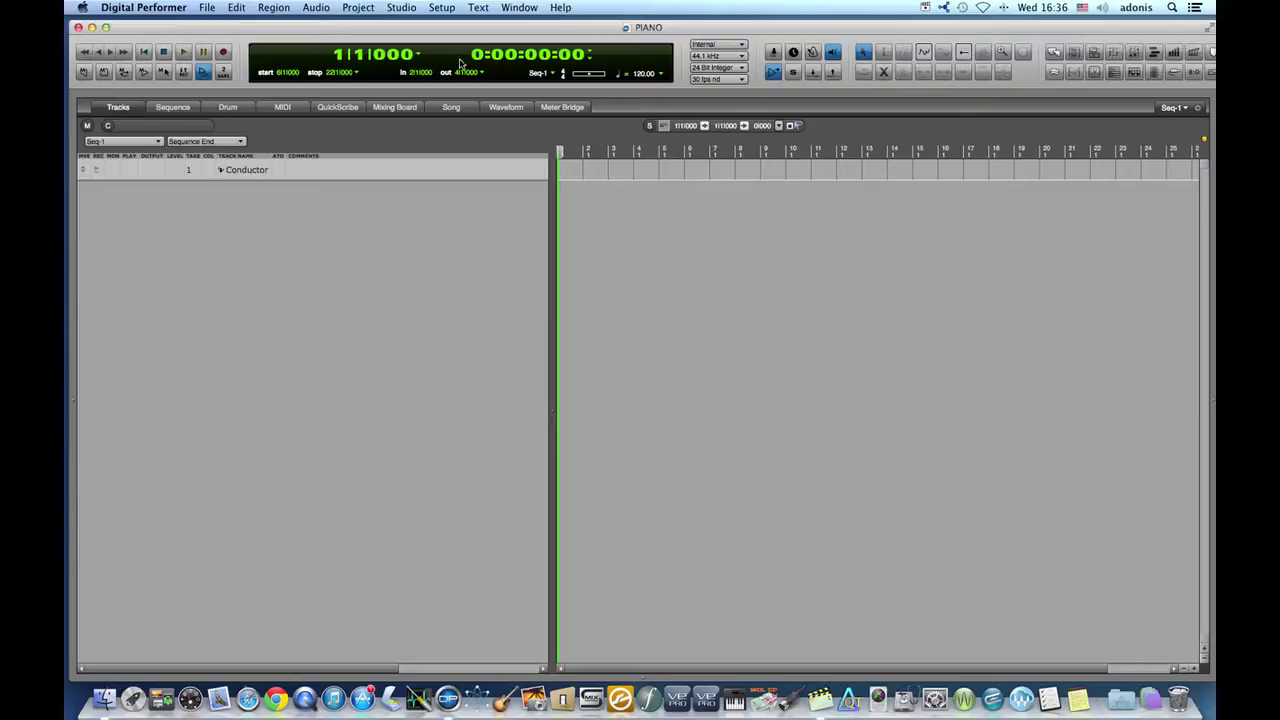
Open the Add Instrument Track dialog via Project > Add Track > Instruments with Options
left_click(358, 7)
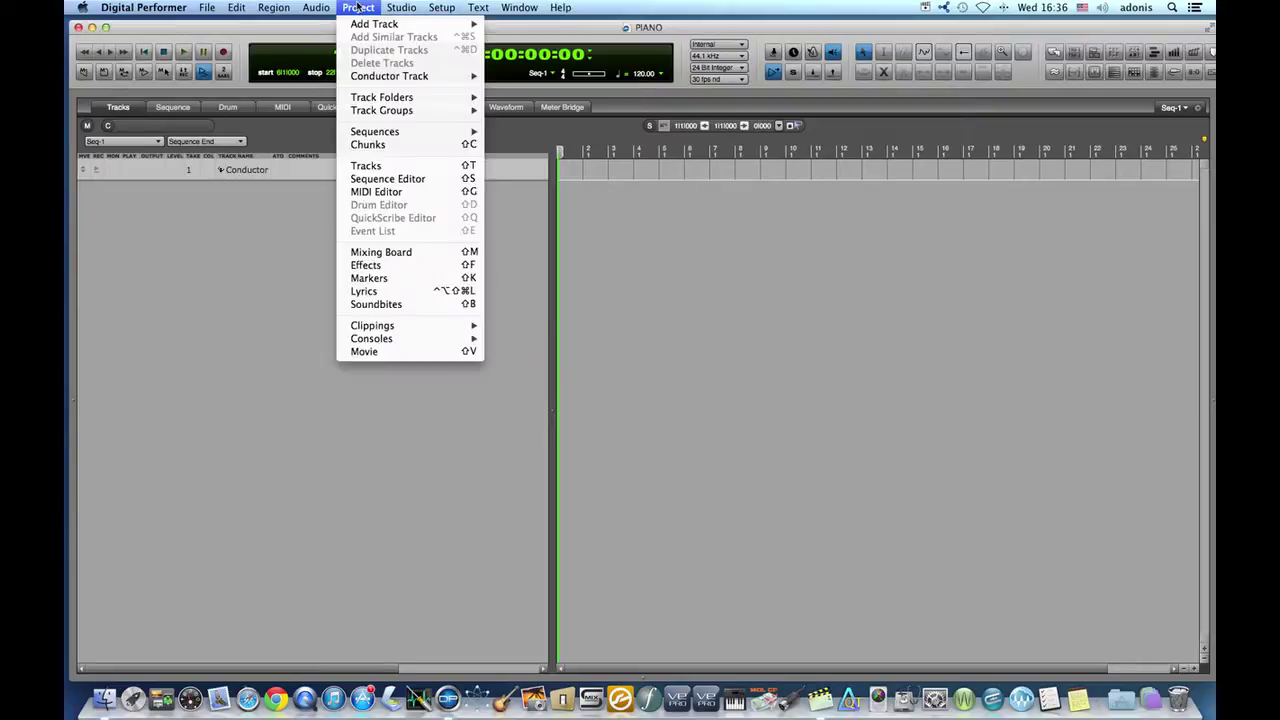
mouse_move(356, 24)
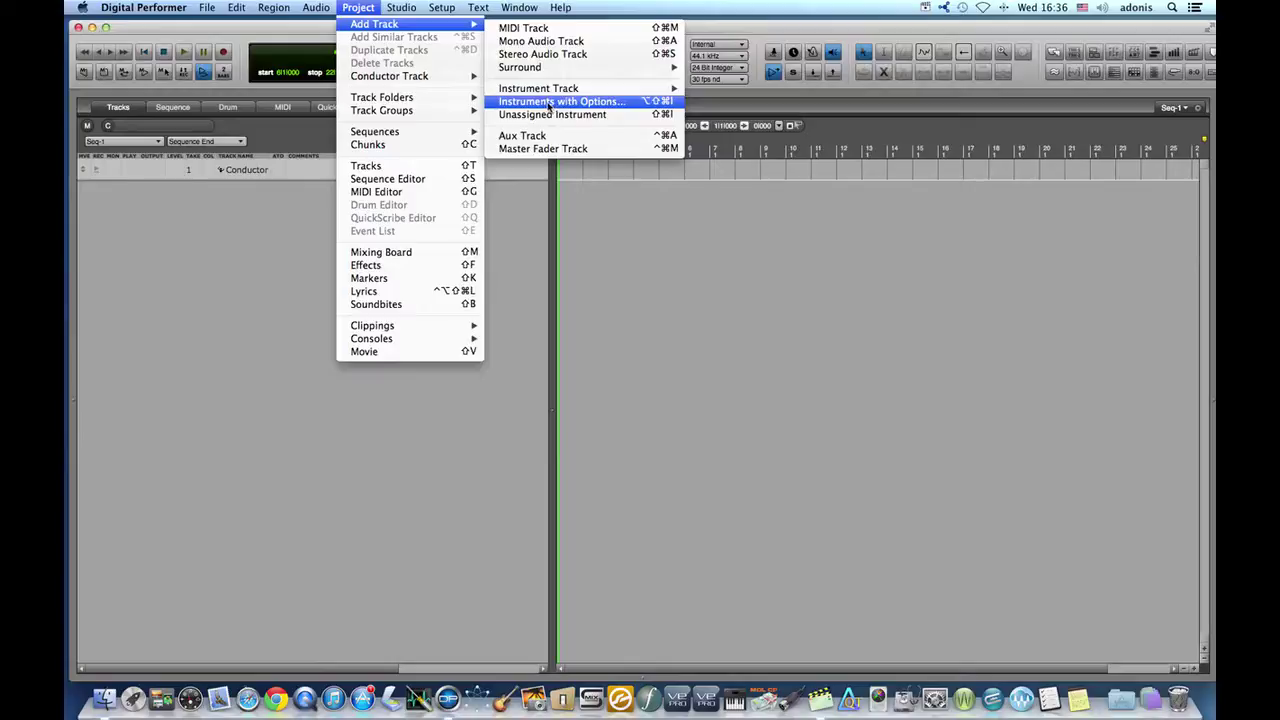
left_click(632, 104)
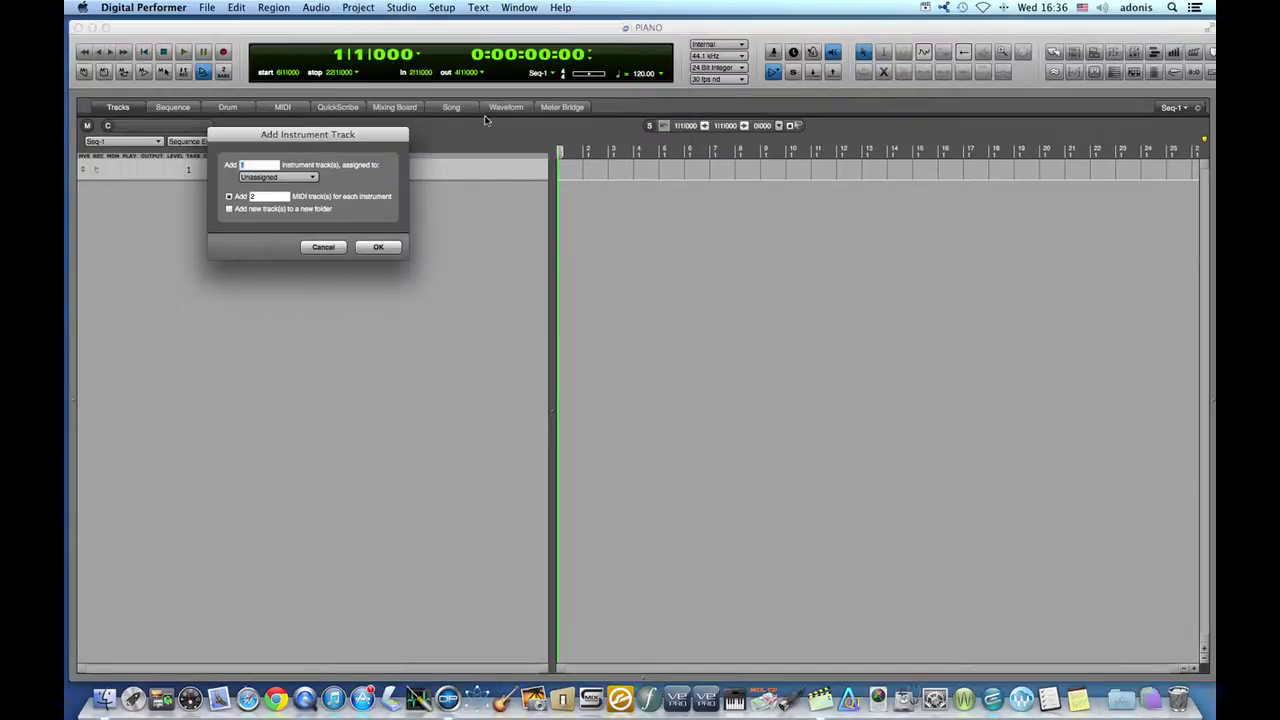
Assign the new instrument track to VSL > Vienna Ensemble Pro (stereo) and create it
left_click(300, 178)
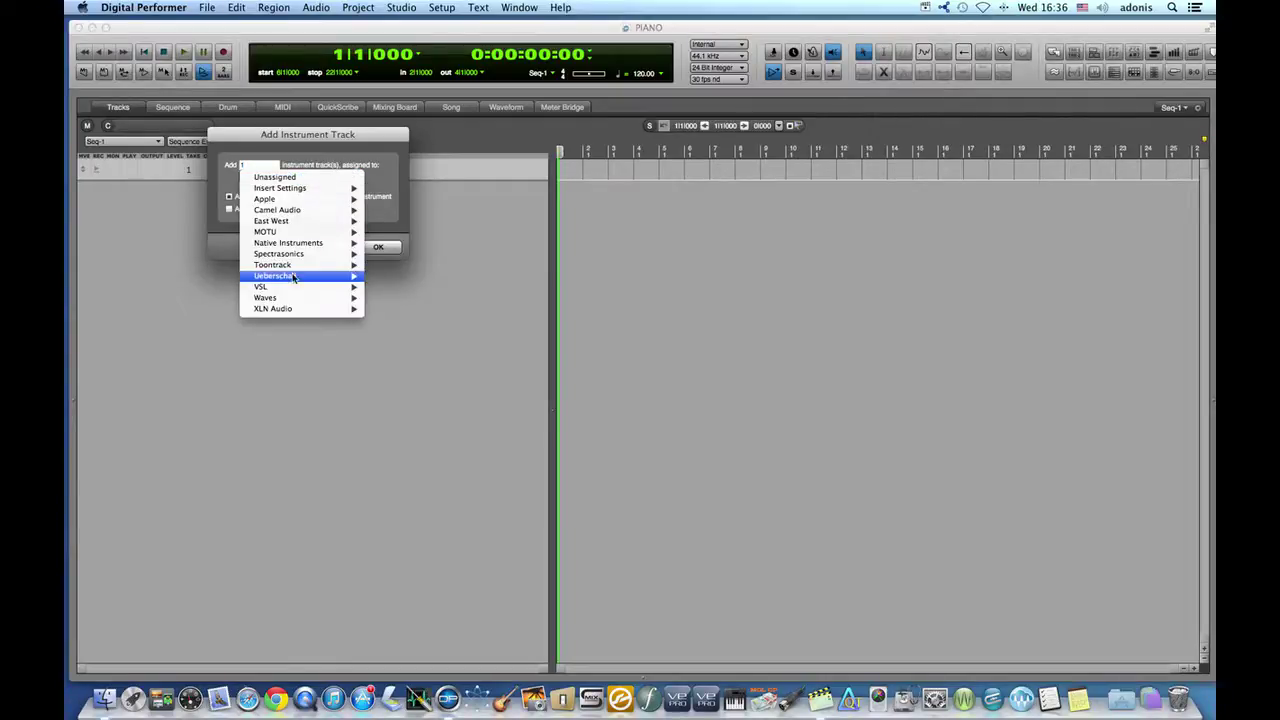
mouse_move(292, 288)
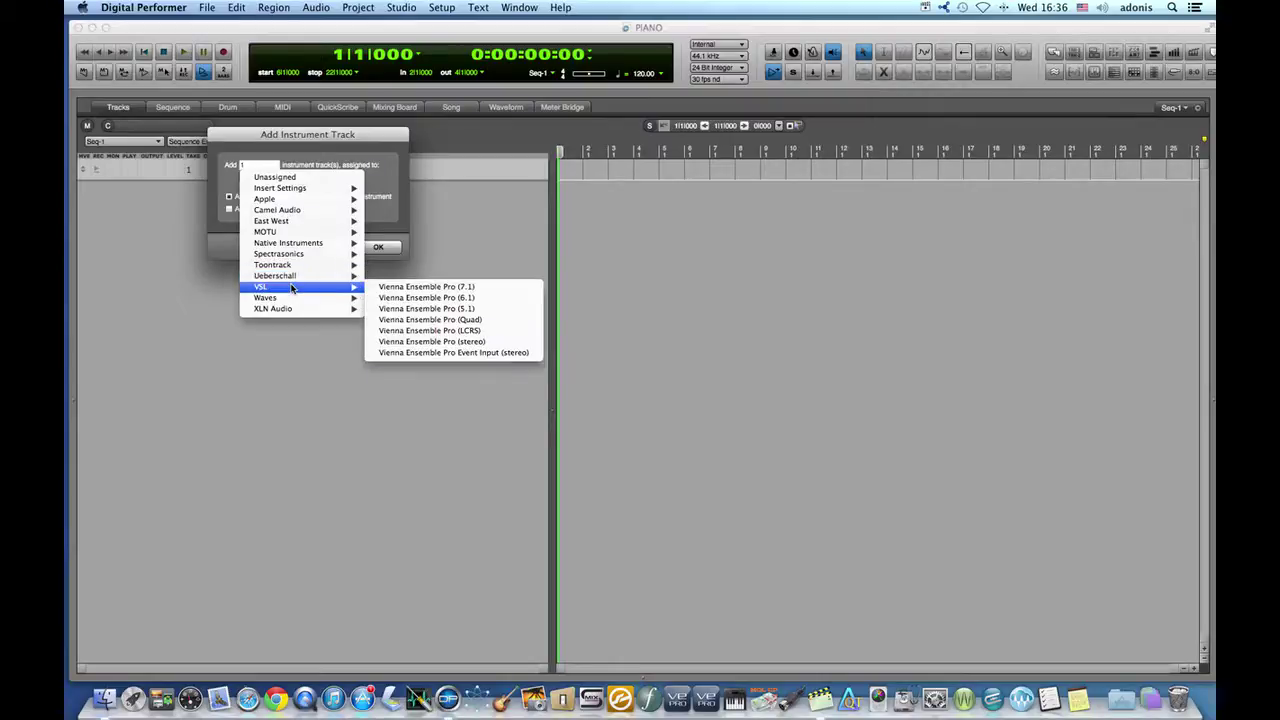
left_click(431, 342)
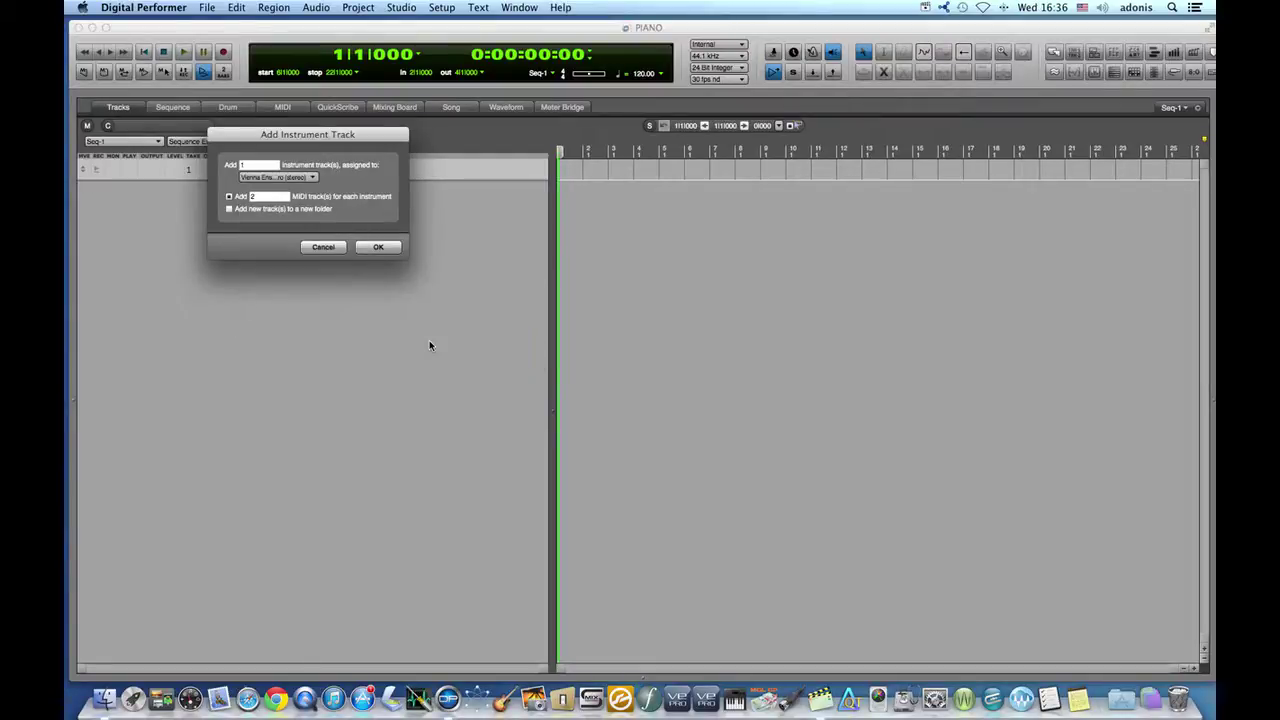
left_click(379, 248)
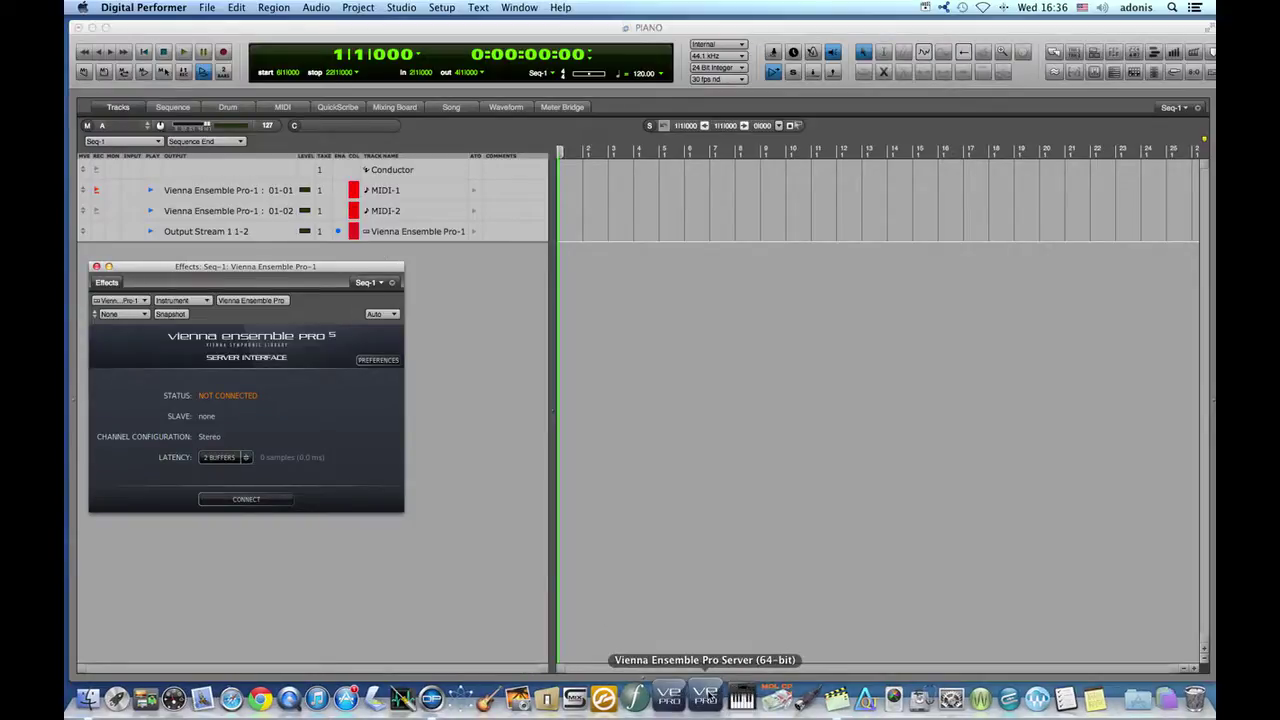
Launch VE Pro Server and connect the plugin to the new 127.0.0.1 localhost [64] instance
left_click(706, 694)
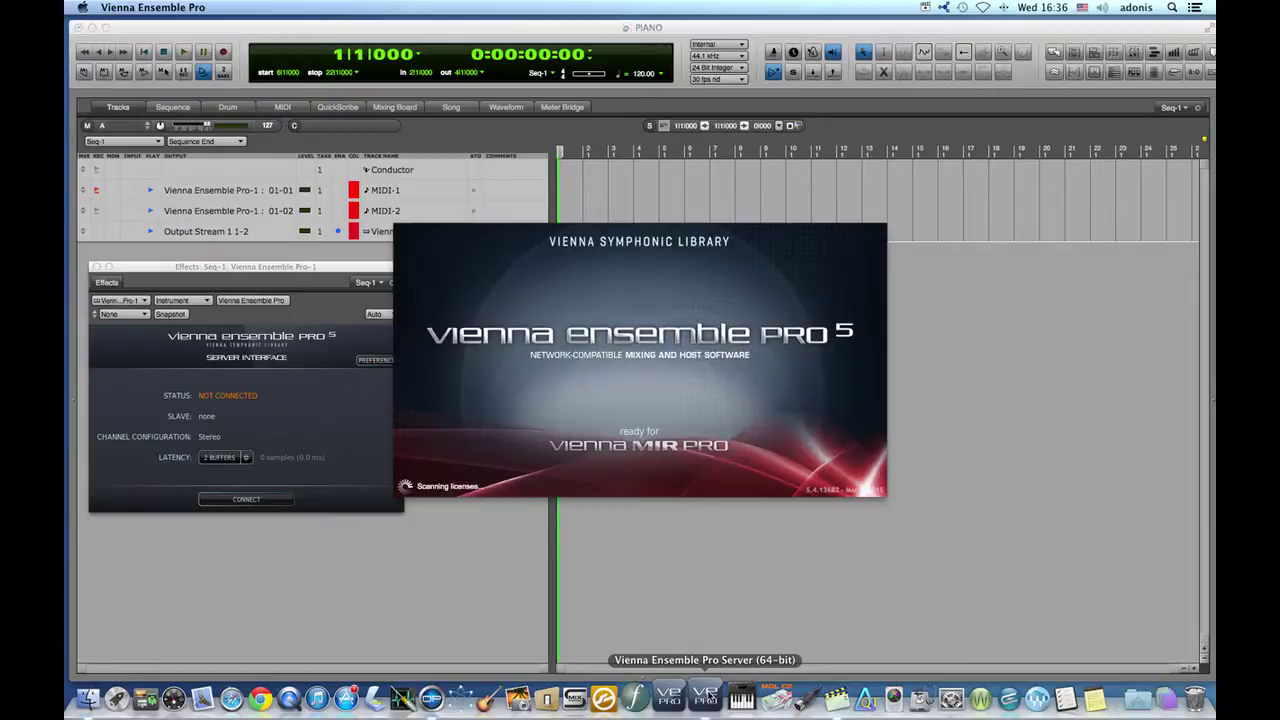
left_click(339, 424)
left_click(257, 502)
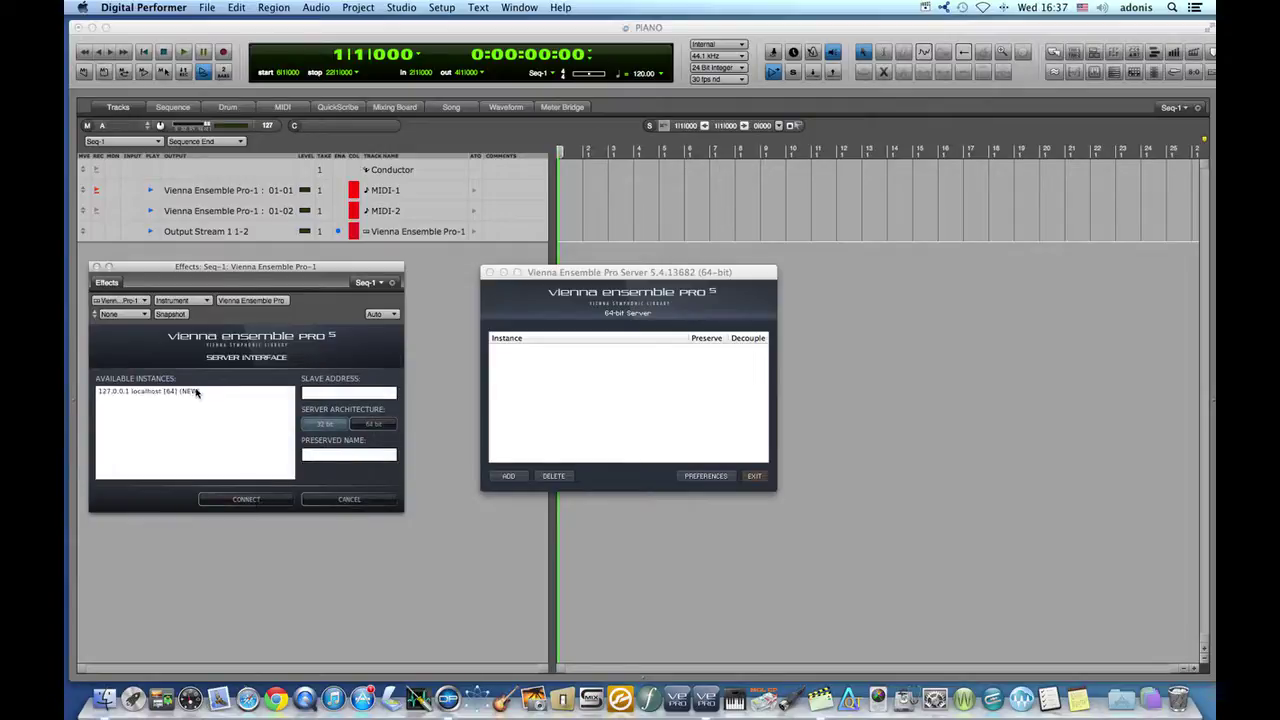
left_click(196, 392)
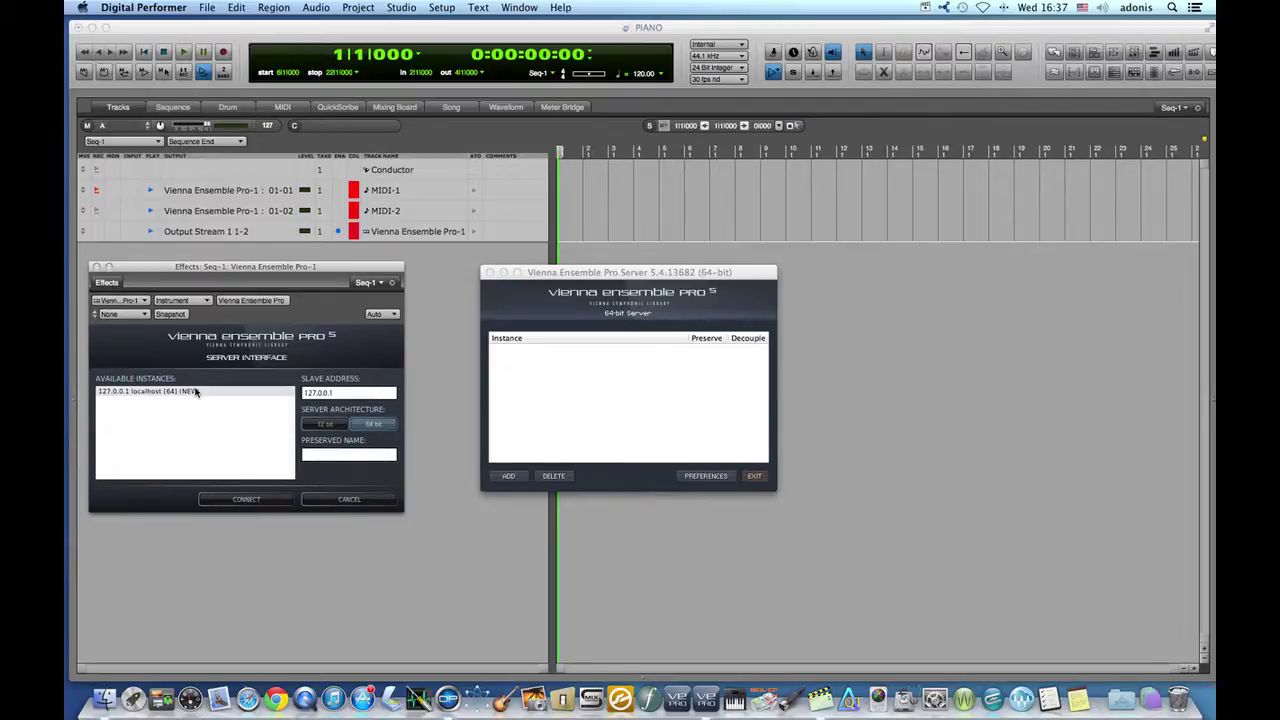
left_click(246, 499)
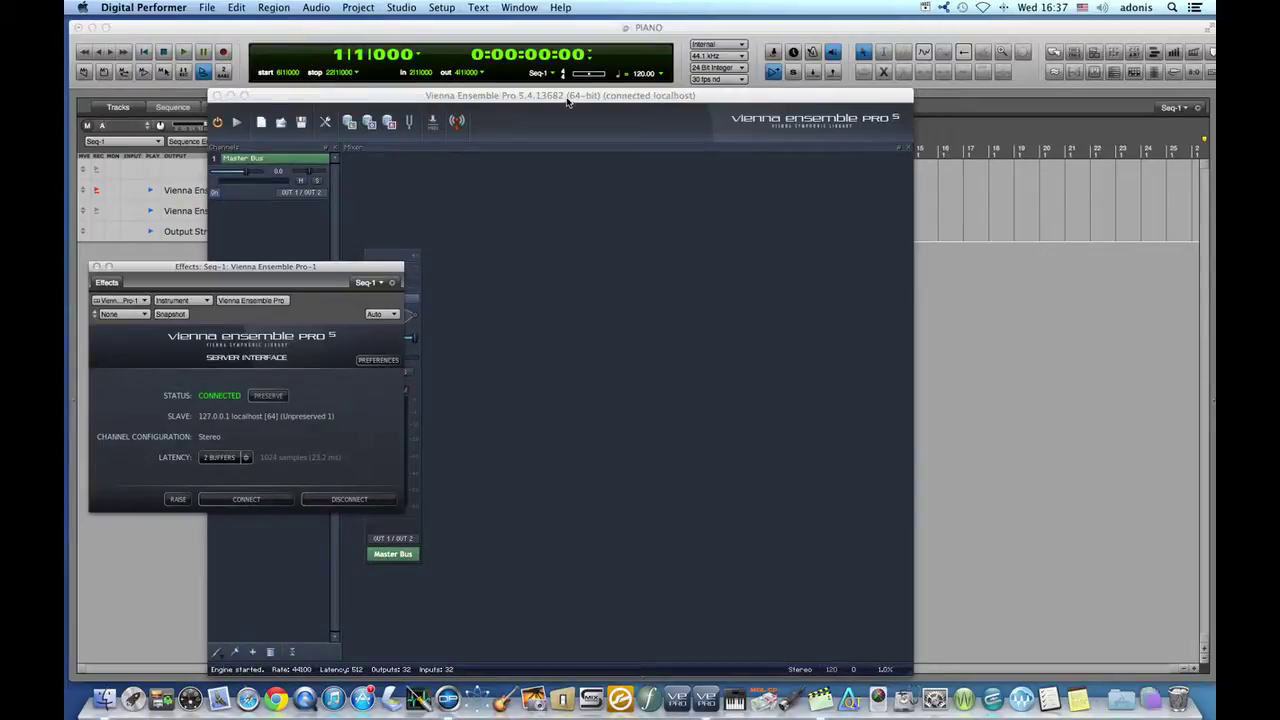
Add a Native Instruments Kontakt 5 Stereo channel to the VE Pro server
left_click_drag(567, 100, 772, 58)
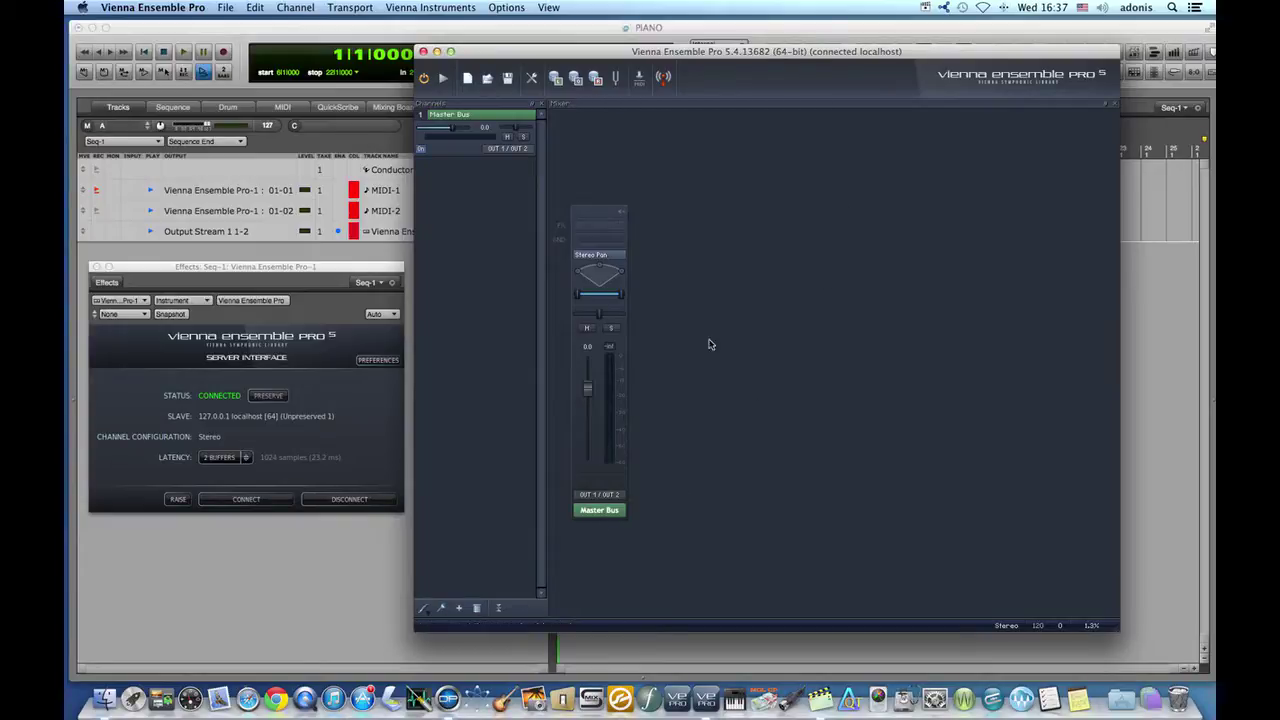
left_click(295, 7)
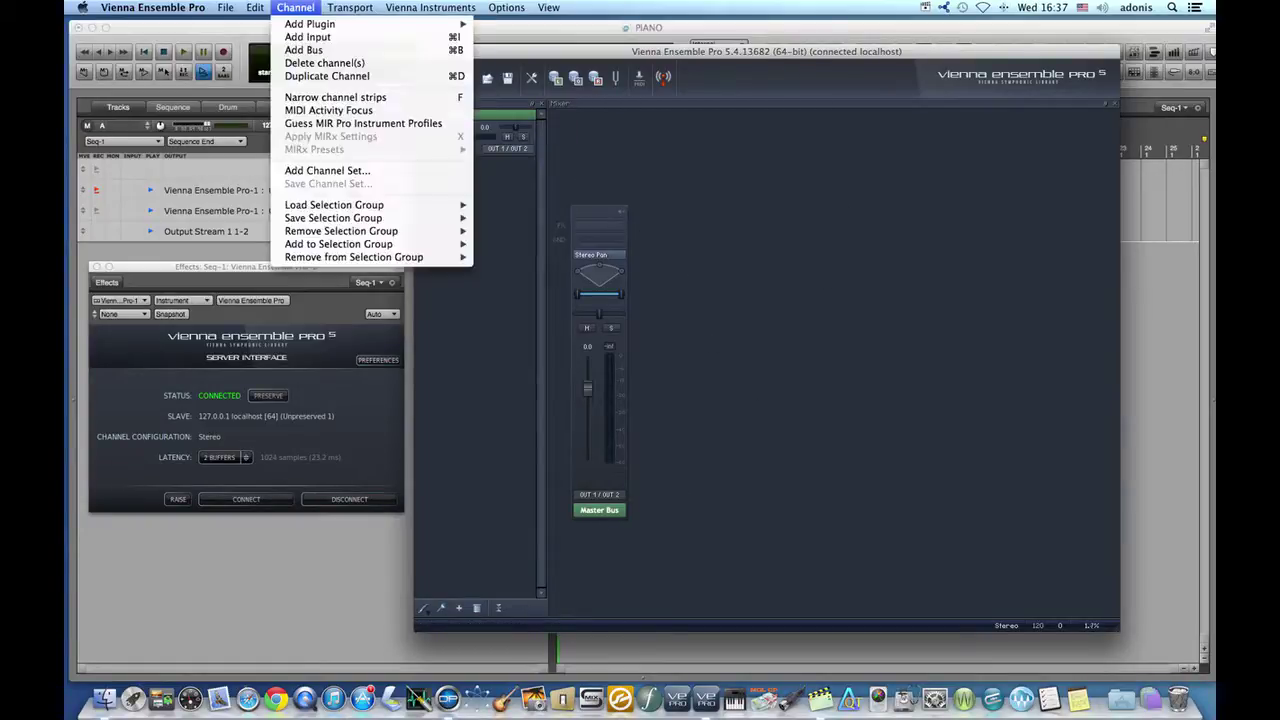
mouse_move(300, 23)
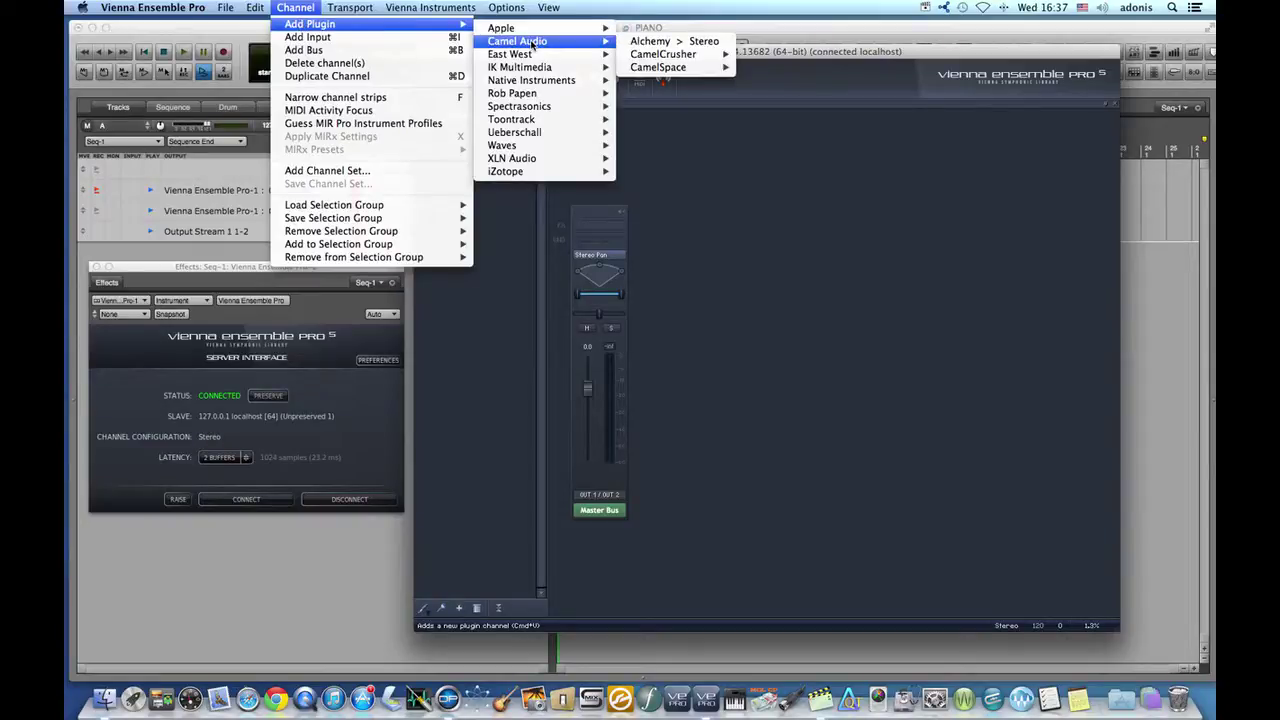
mouse_move(533, 69)
mouse_move(697, 108)
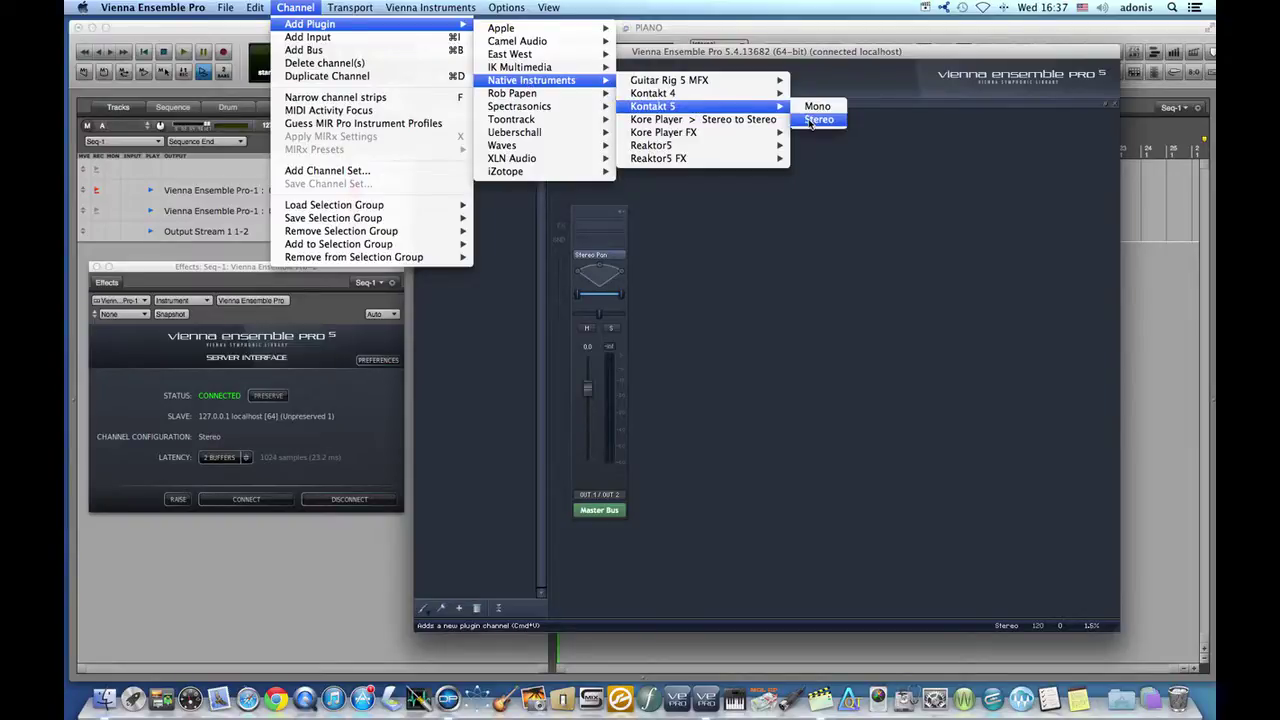
left_click(818, 120)
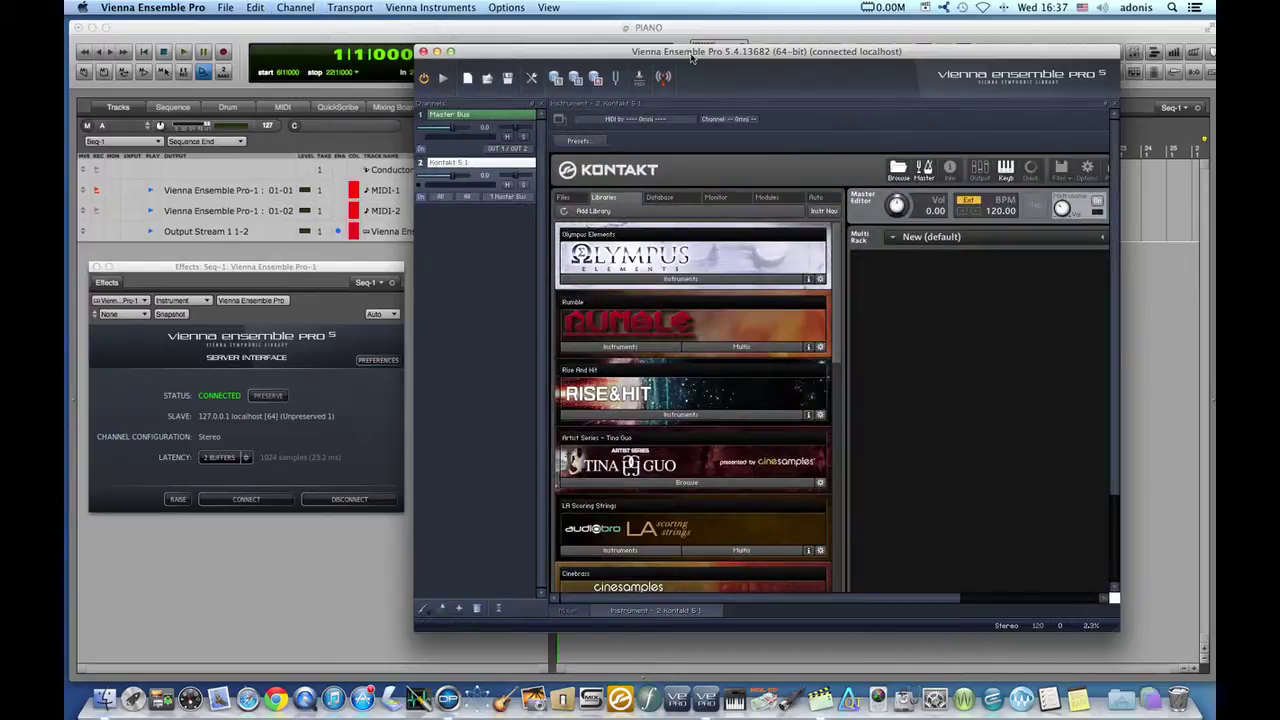
Enlarge the window and load AS Tina Guo Legato.nki from the Tina Guo Instrument folder
left_click_drag(688, 55, 525, 46)
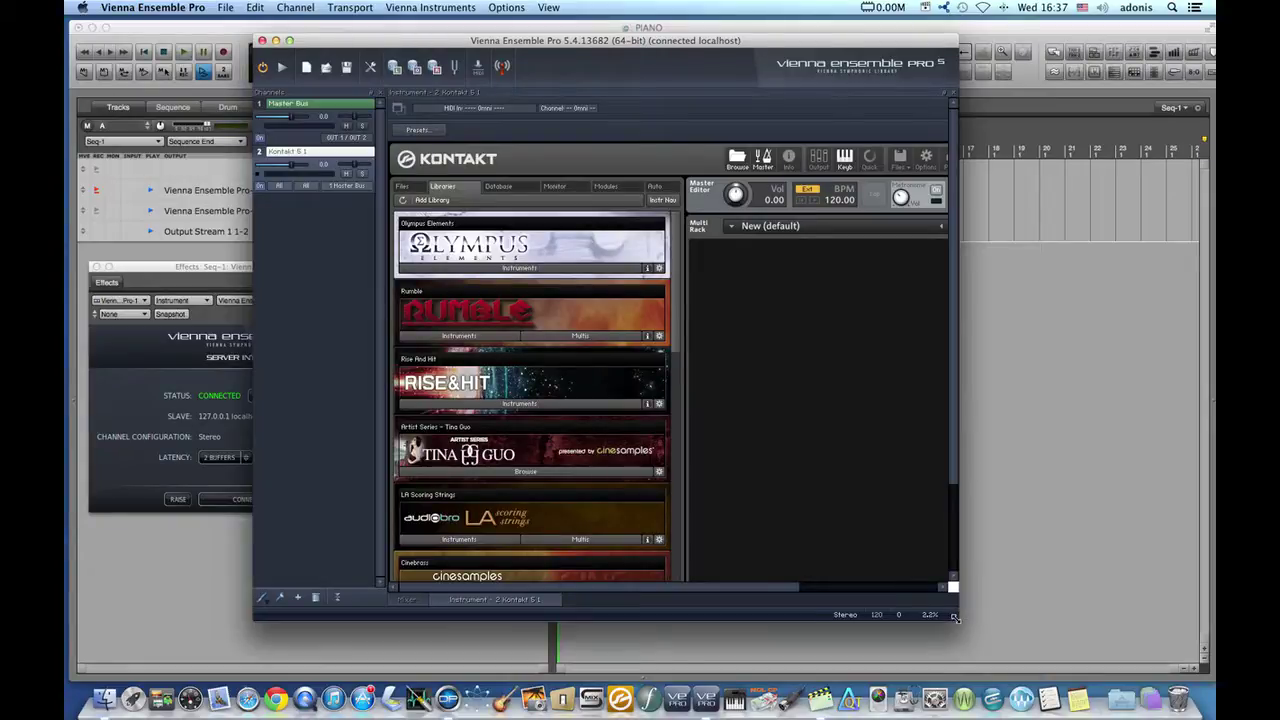
left_click_drag(957, 617, 1156, 636)
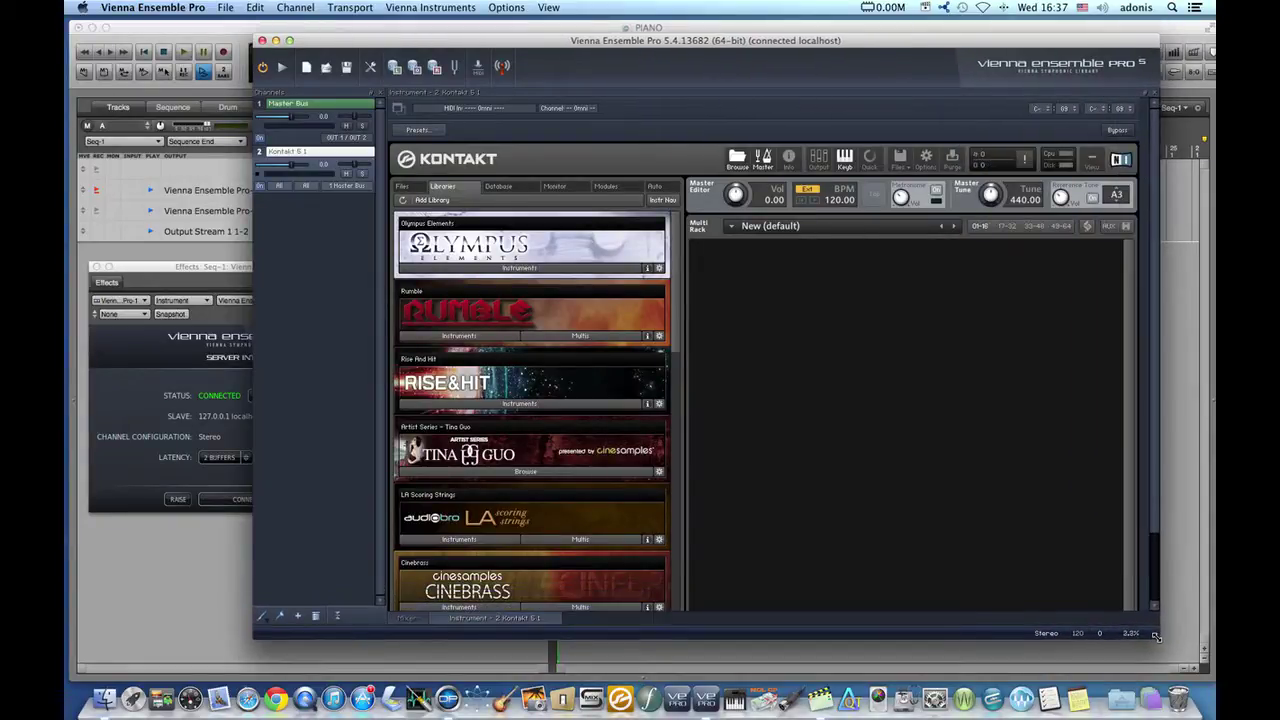
left_click(540, 474)
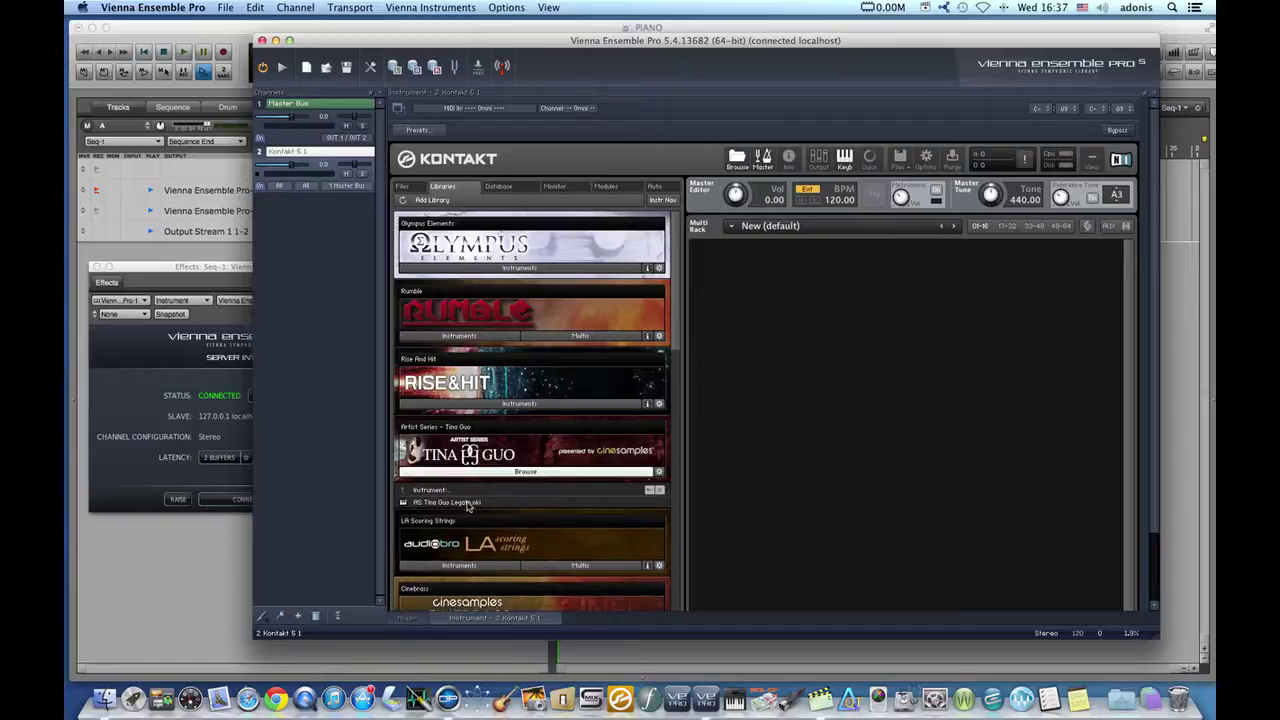
double_click(467, 503)
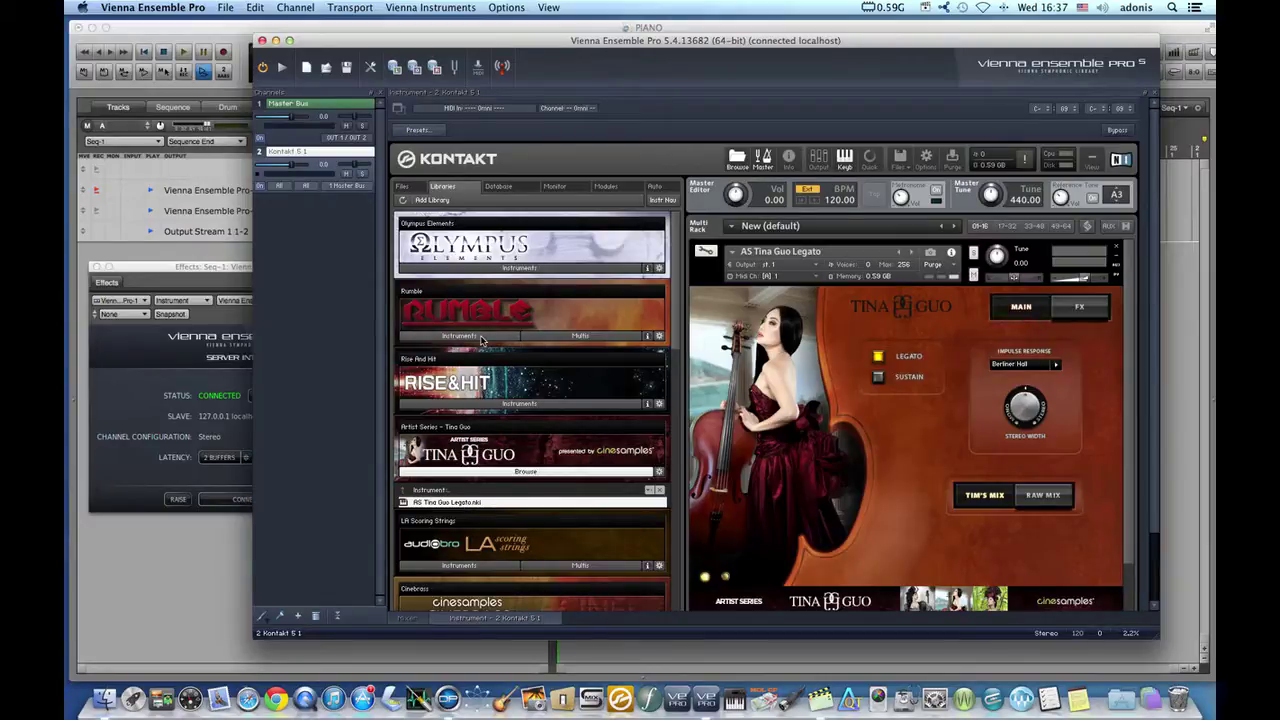
Load Big Drums 1.nki from Rise And Hit, switch to the Mixer, and return to Digital Performer
left_click(514, 405)
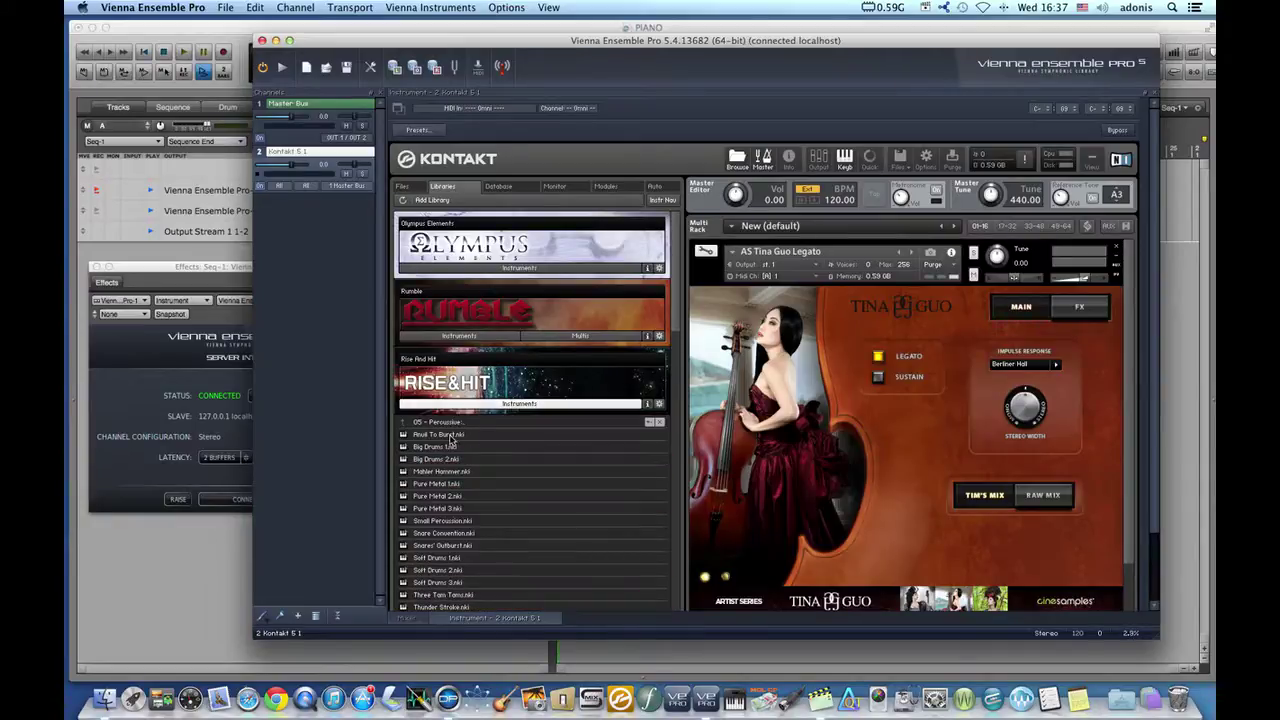
double_click(443, 448)
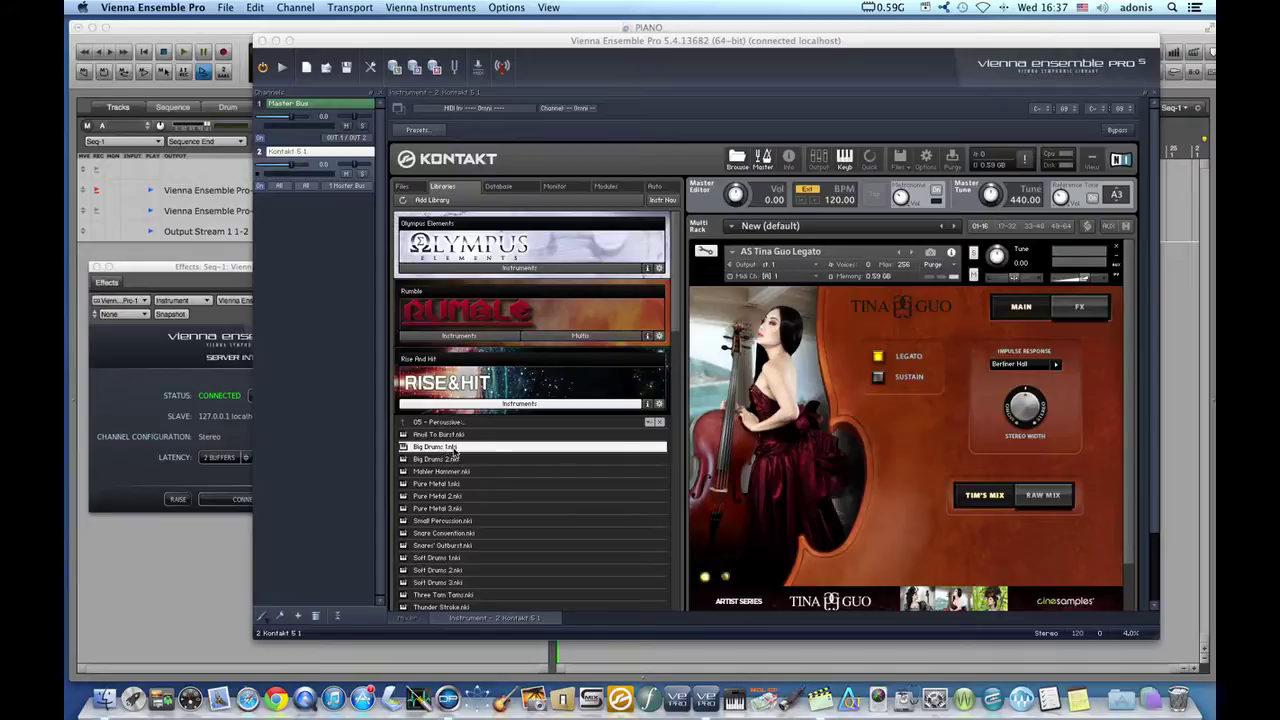
left_click_drag(1132, 362, 1153, 345)
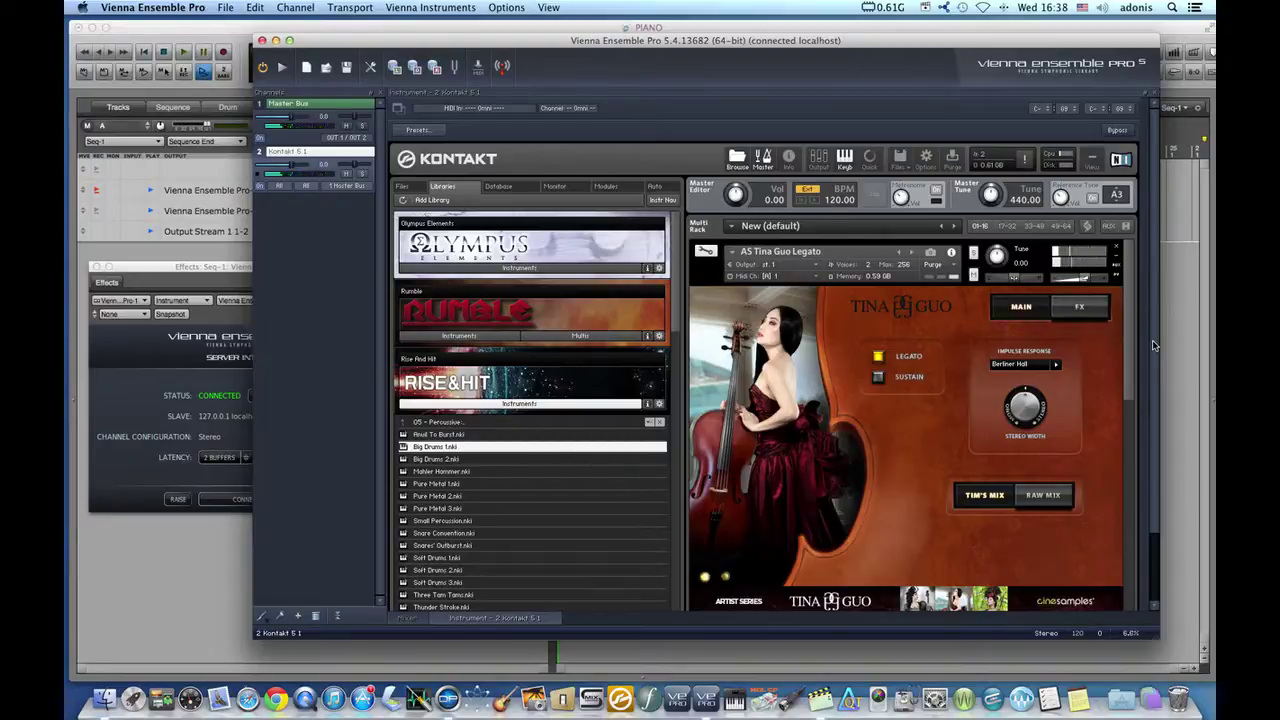
key("ctrl+Tab")
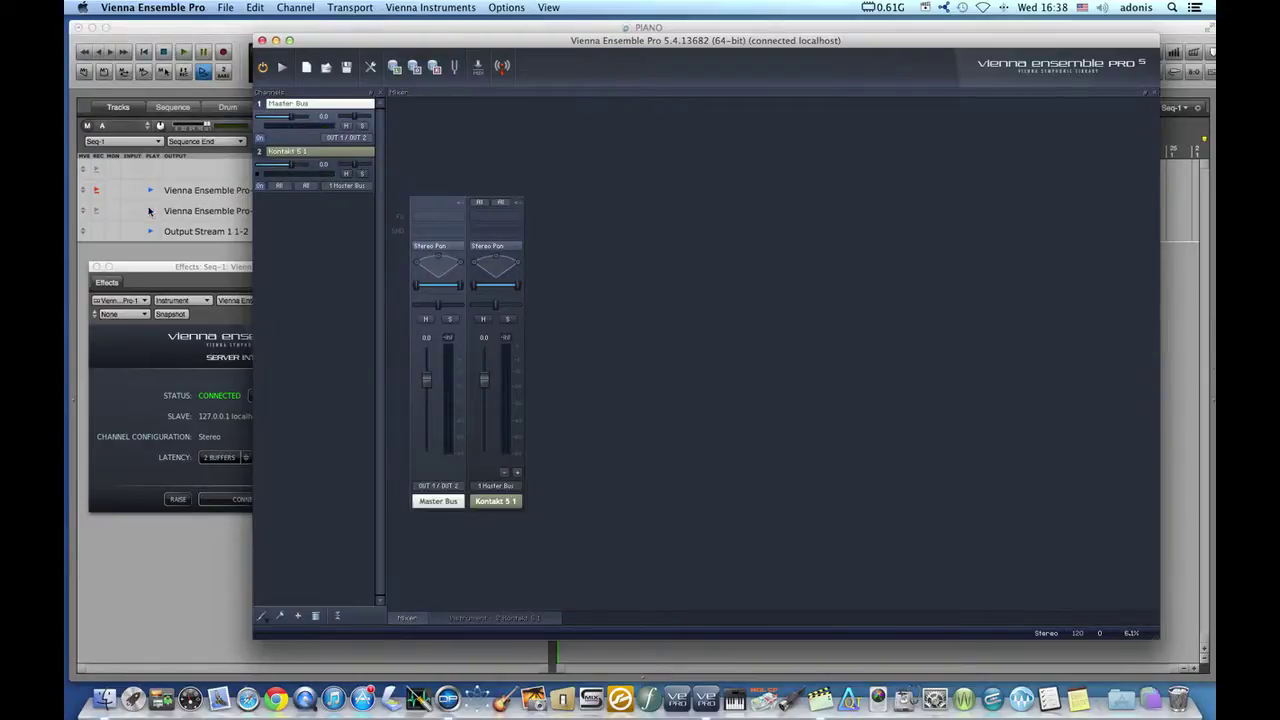
left_click(98, 212)
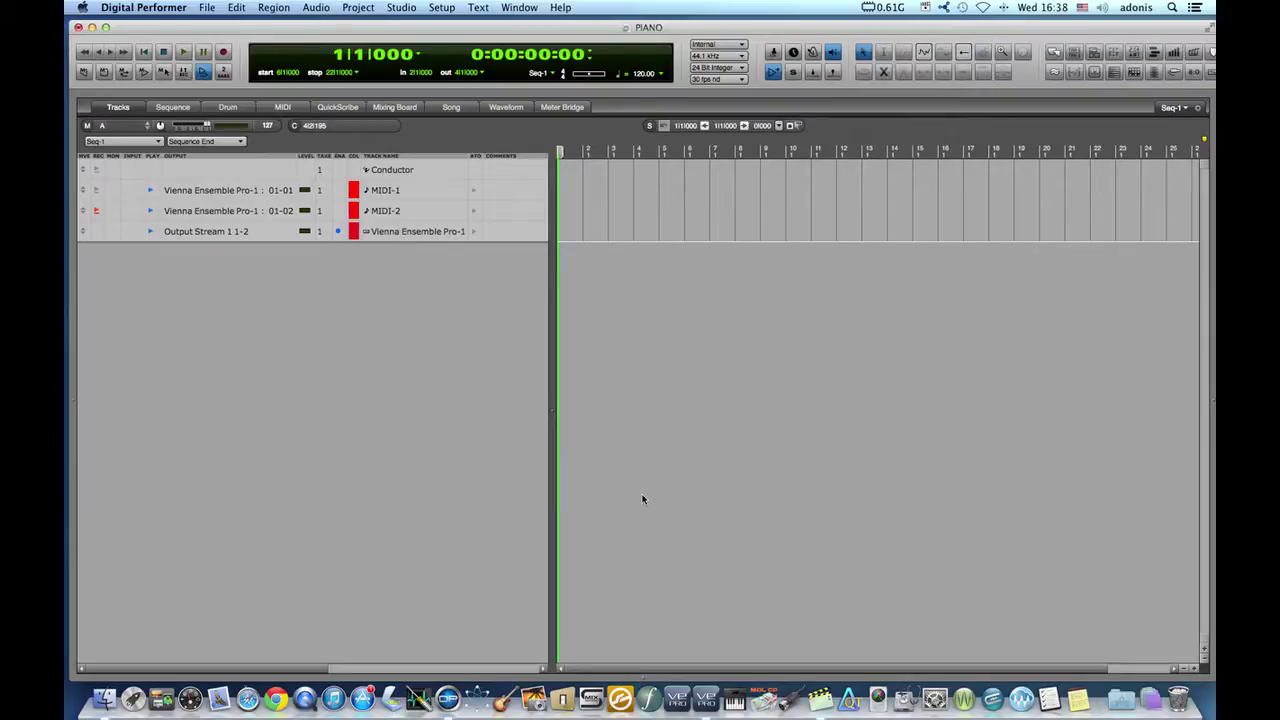
Open the Kontakt 5 1 editor from the VE Pro Server, detach it, then close it
left_click(706, 698)
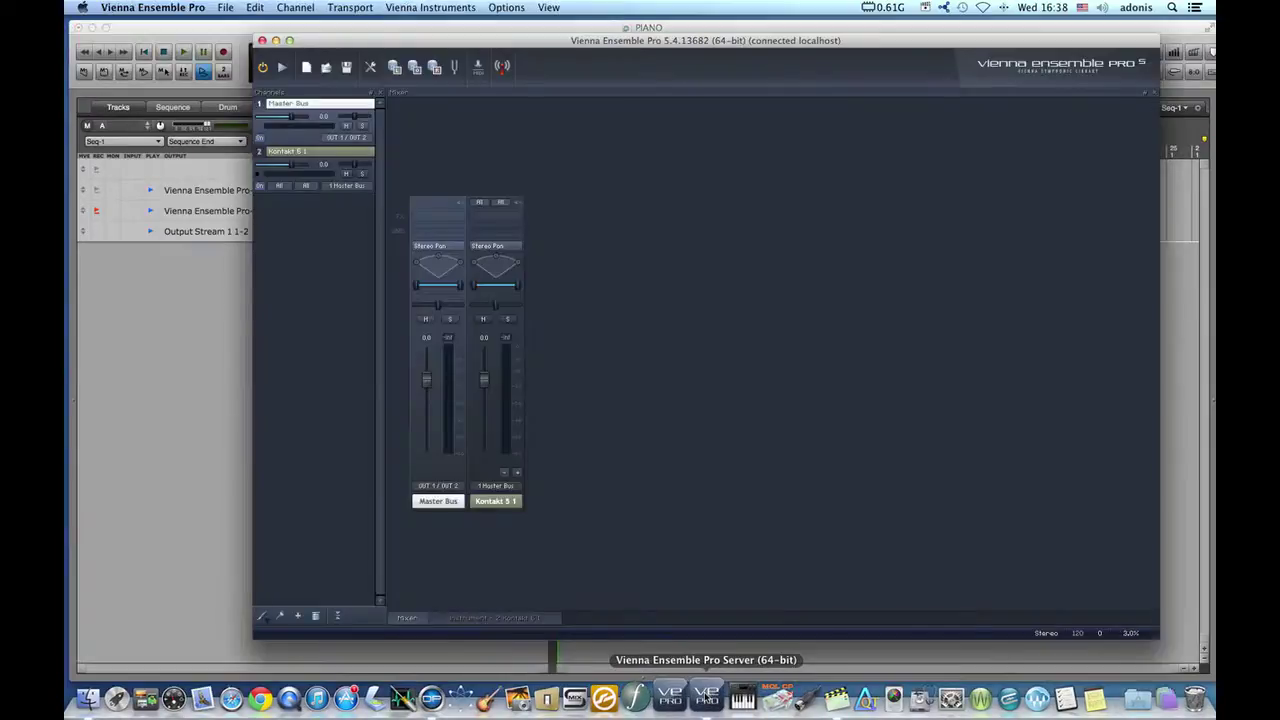
double_click(495, 500)
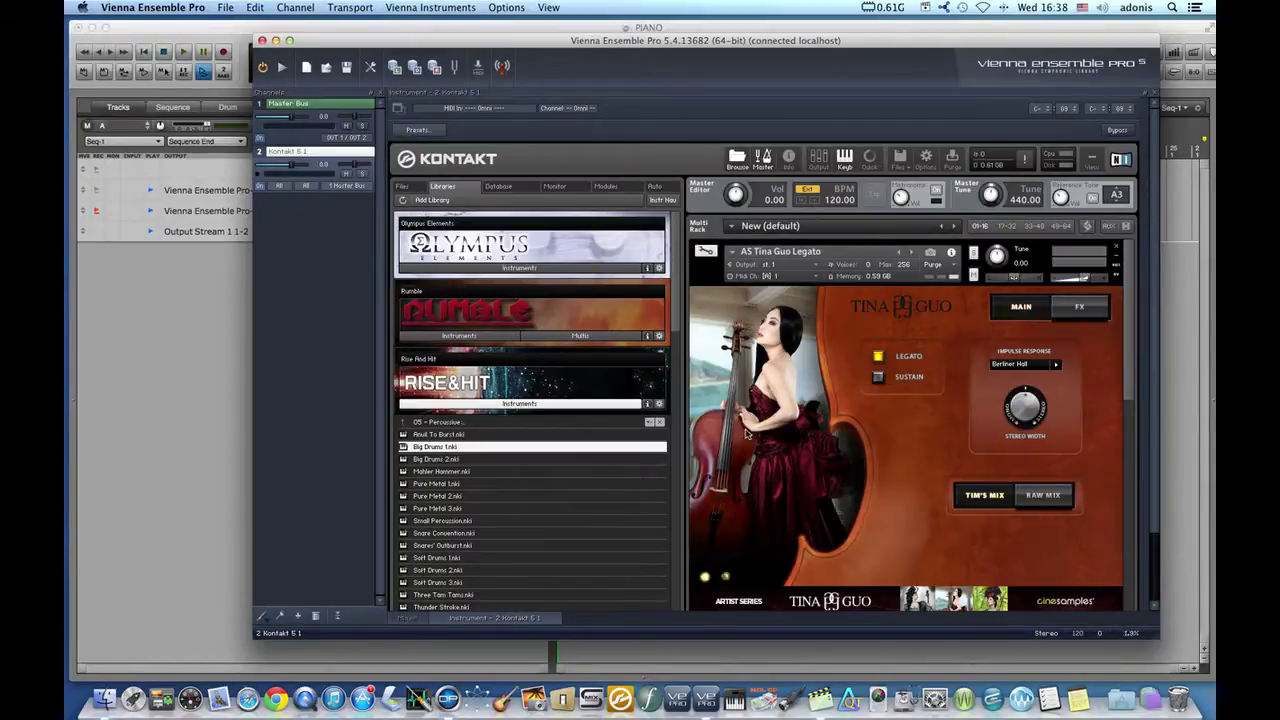
left_click(398, 108)
left_click(396, 51)
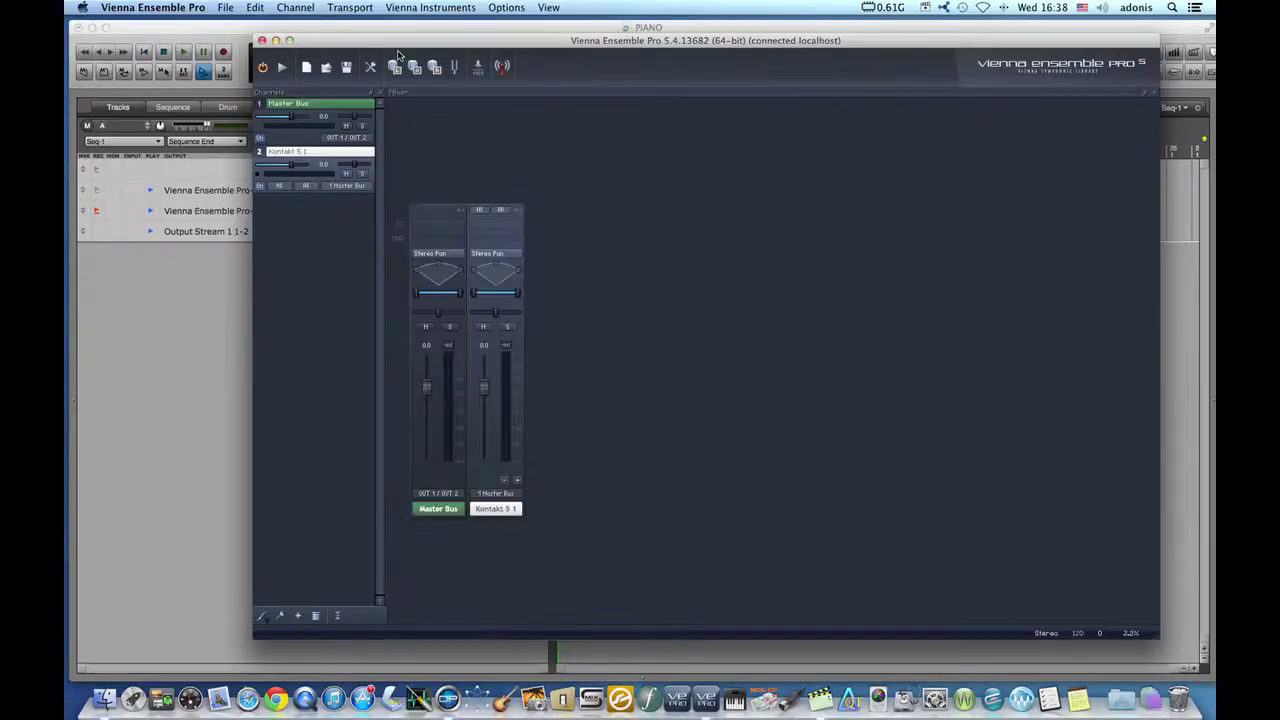
Set Kontakt 5 1 to MIDI port 1 and route its output to OUT 3 / OUT 4
left_click(481, 211)
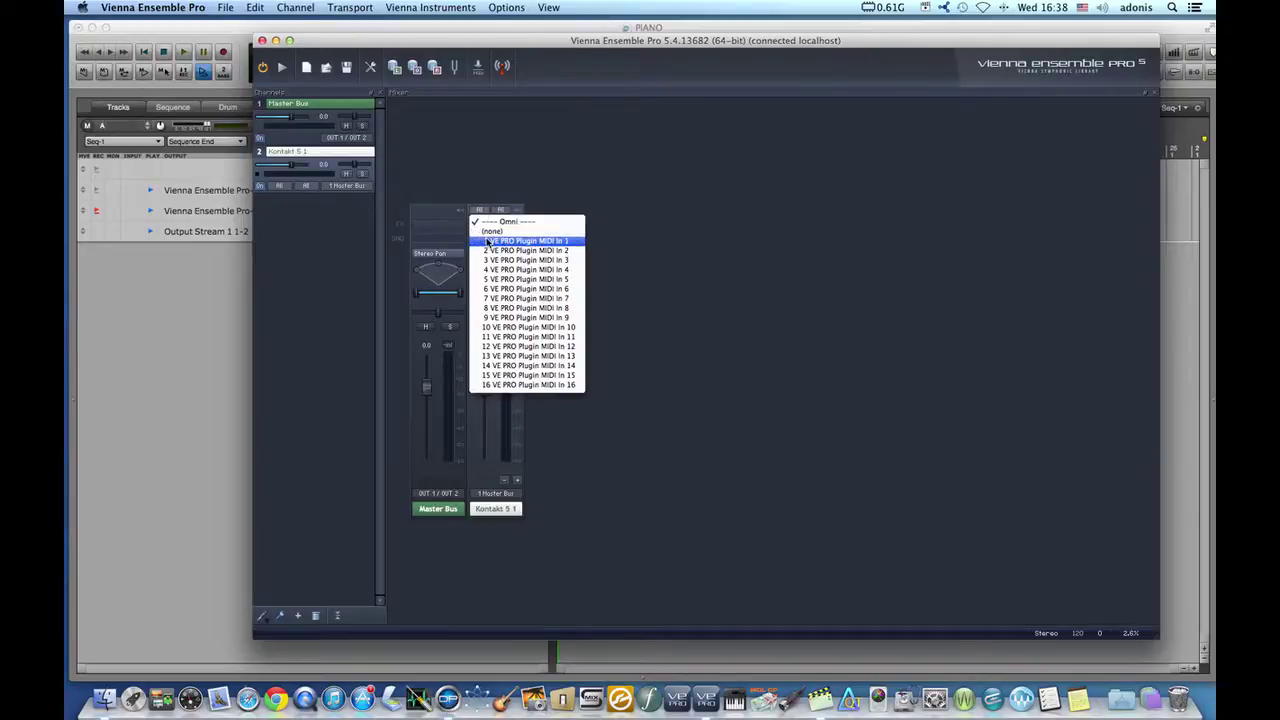
left_click(487, 242)
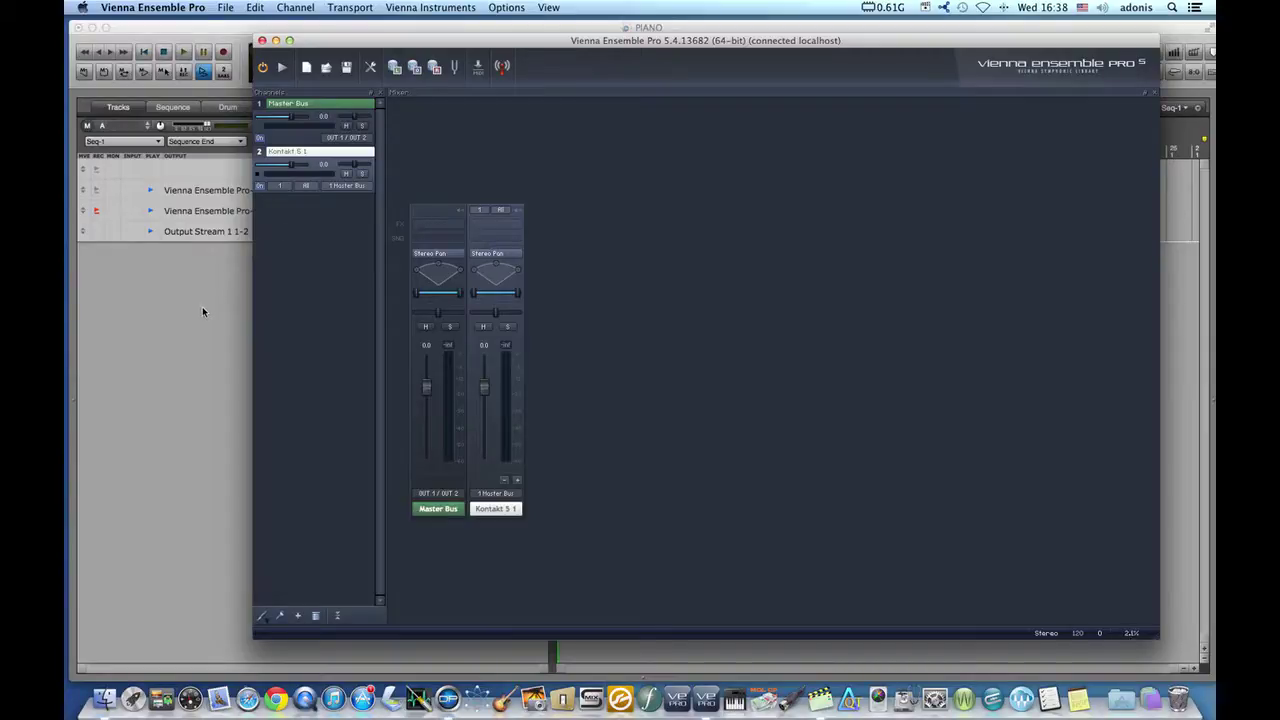
left_click(497, 493)
mouse_move(497, 517)
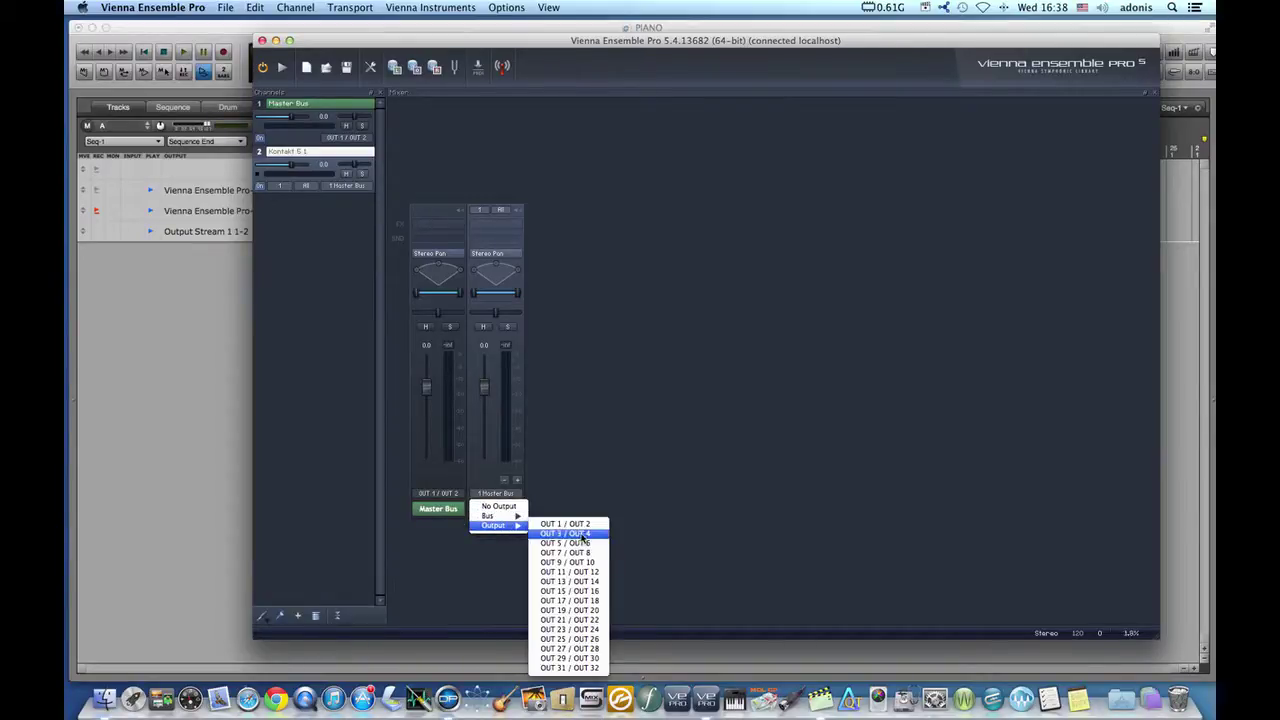
left_click(582, 536)
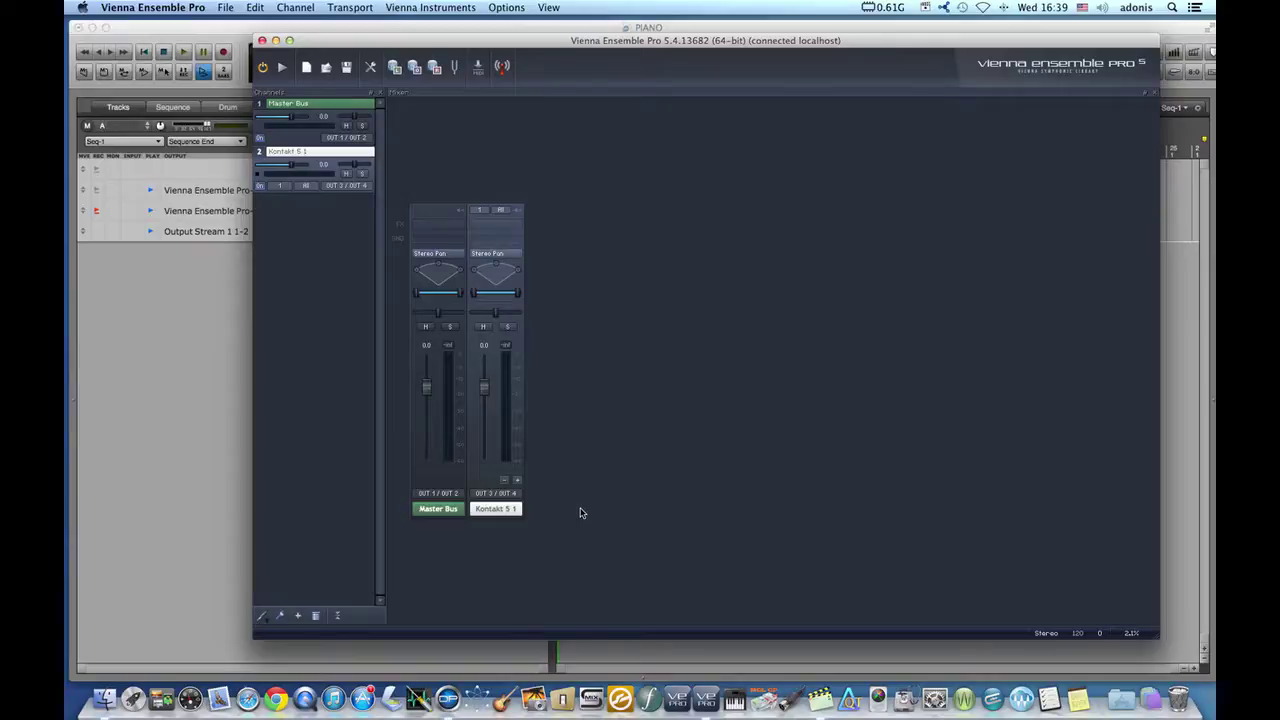
Add an Audio-1 track fed from Vienna Ensemble Pro-1 Out 3-4
left_click(185, 346)
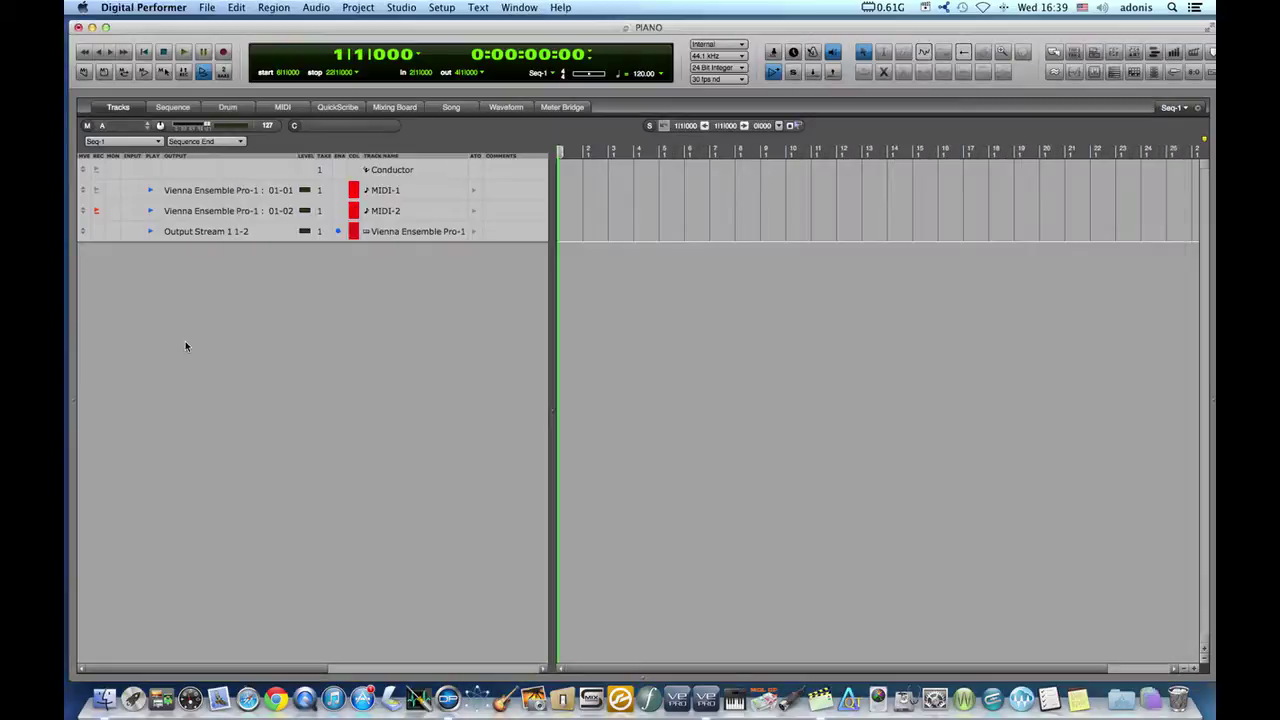
left_click(404, 233)
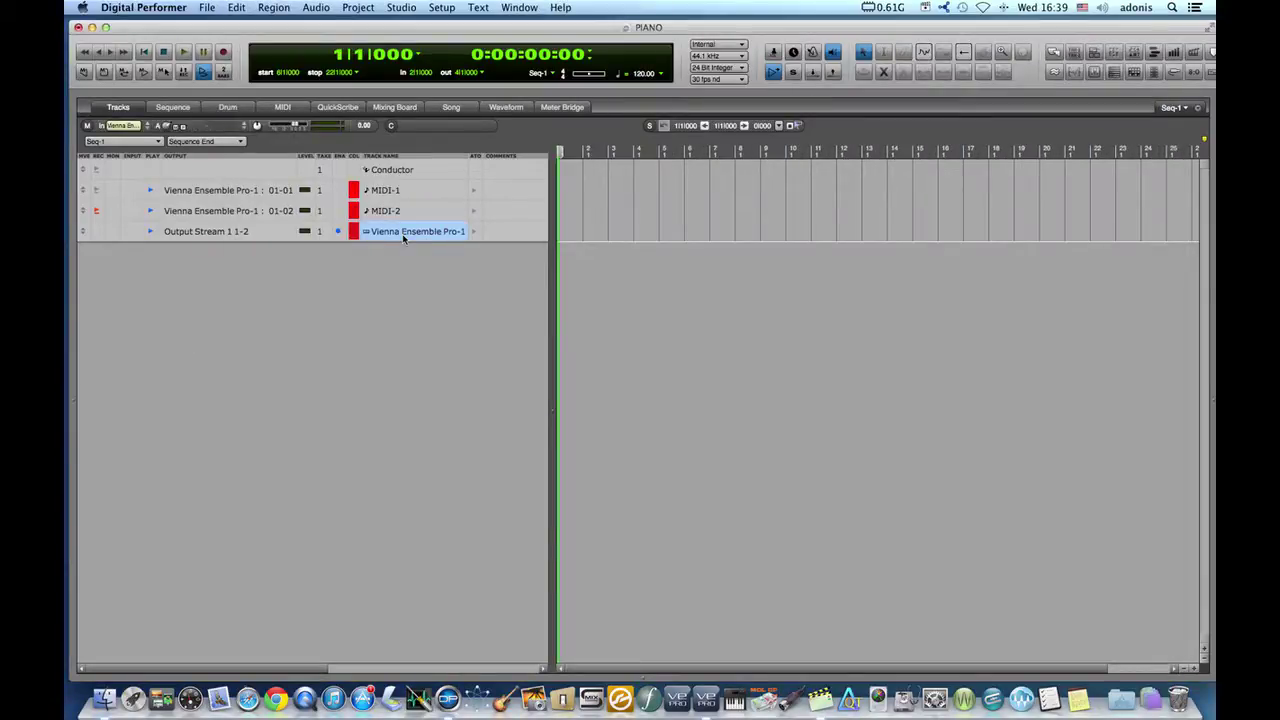
key("super+shift+a")
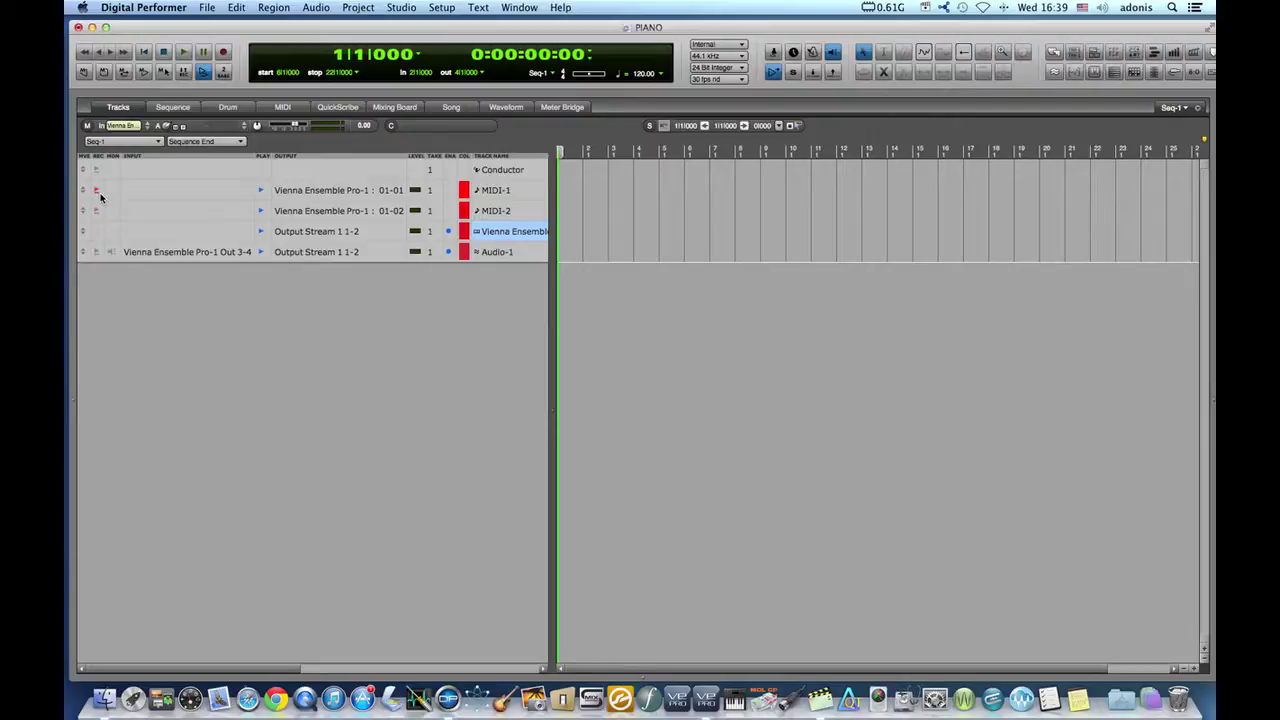
Record a MIDI phrase on MIDI-1, rewind, then record it as audio onto Audio-1
key("shift+space")
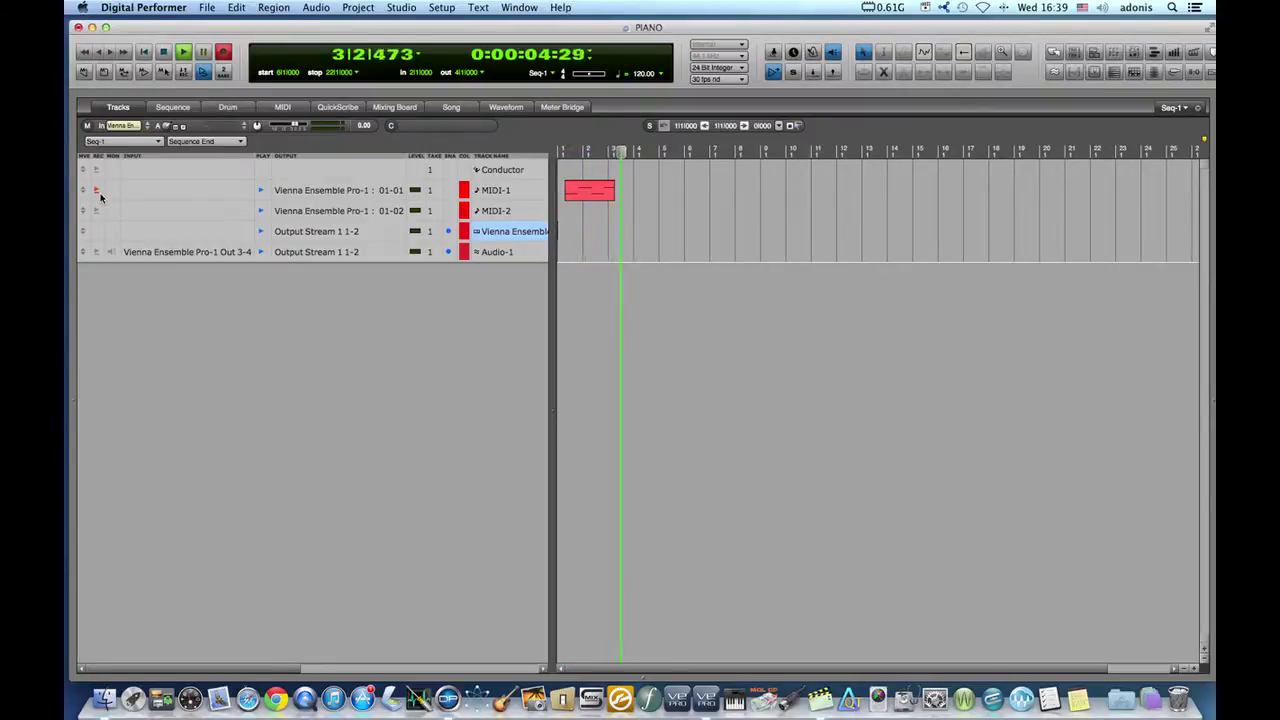
key("space")
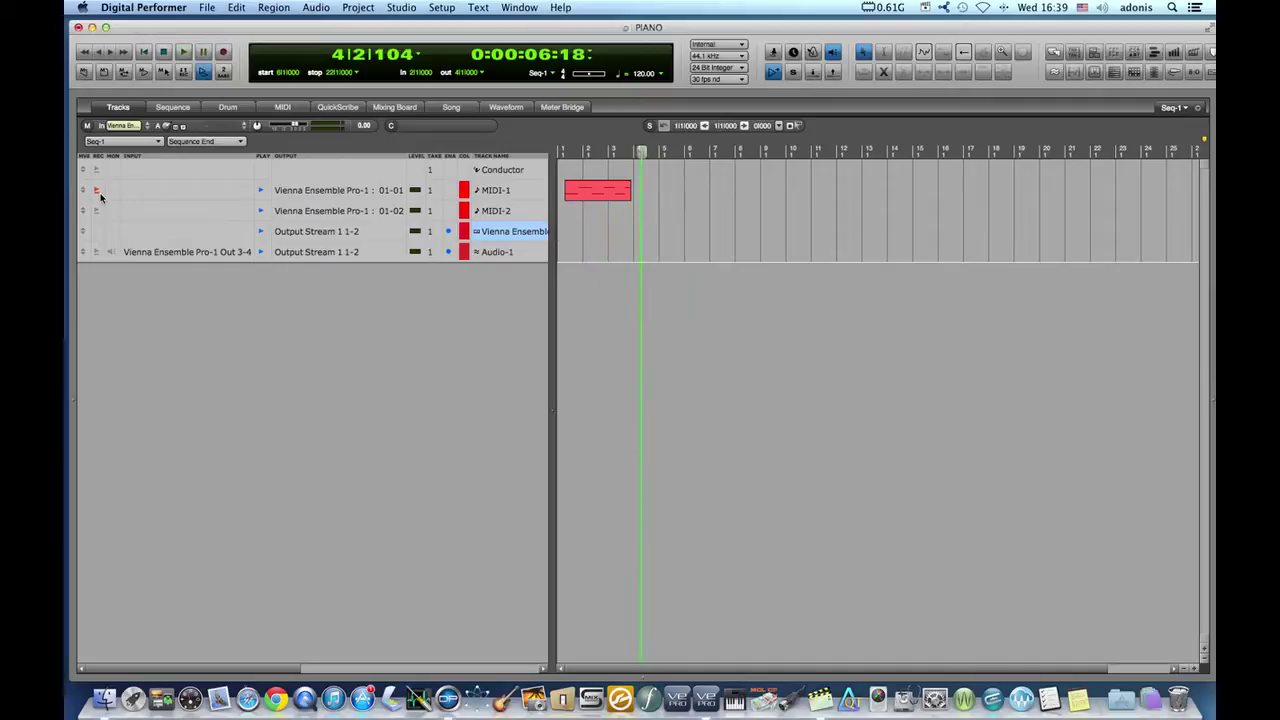
key("Return")
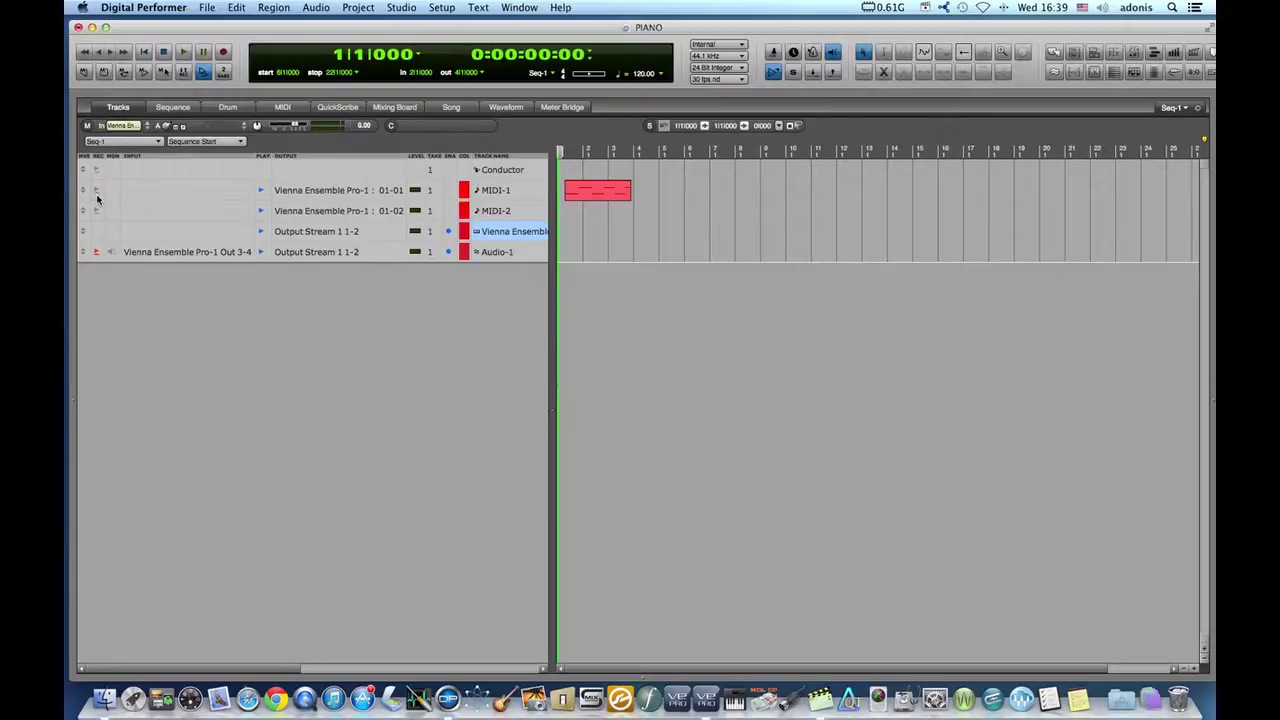
key("KP_3")
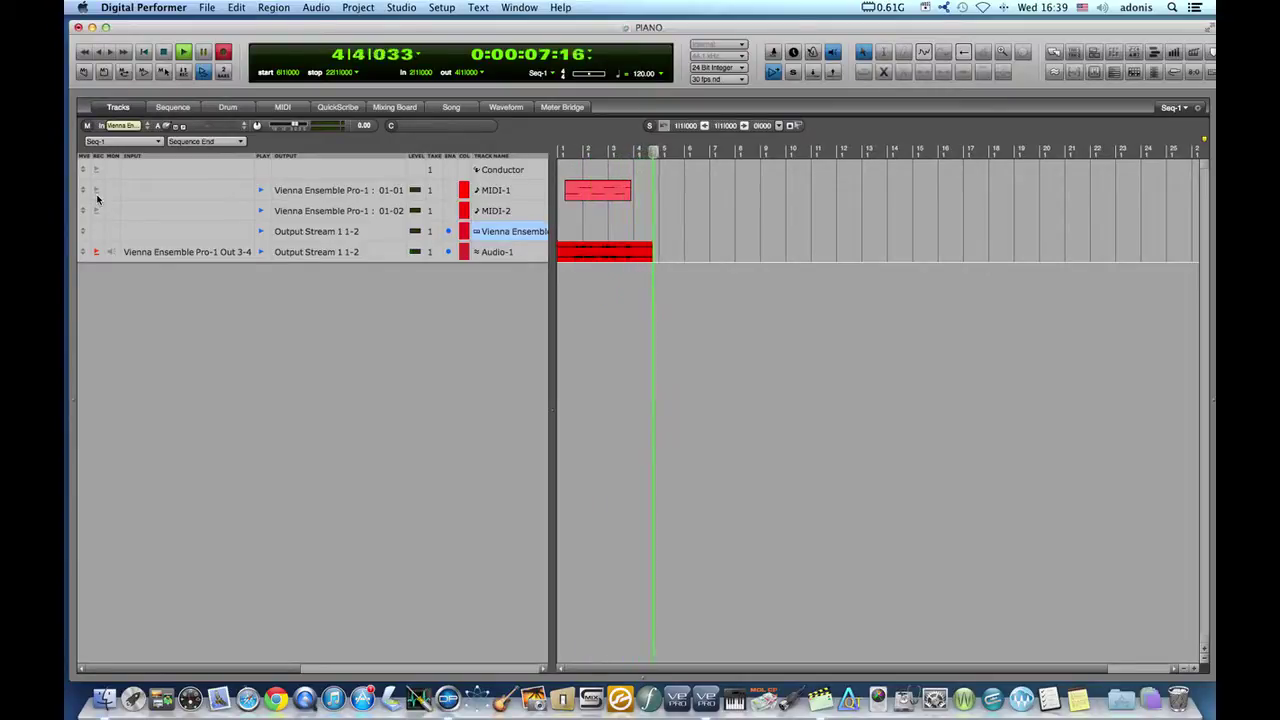
key("space")
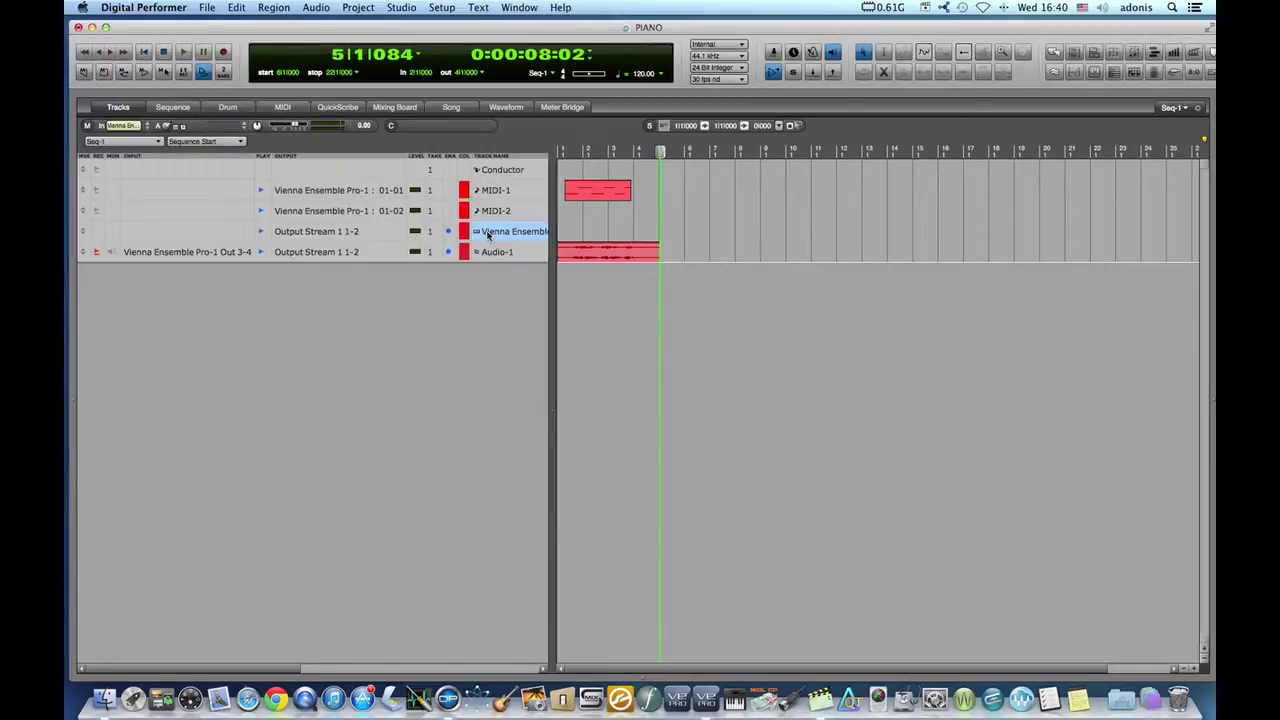
Open the VE Pro plugin window and preserve the localhost [64] instance named 'pro'
double_click(488, 235)
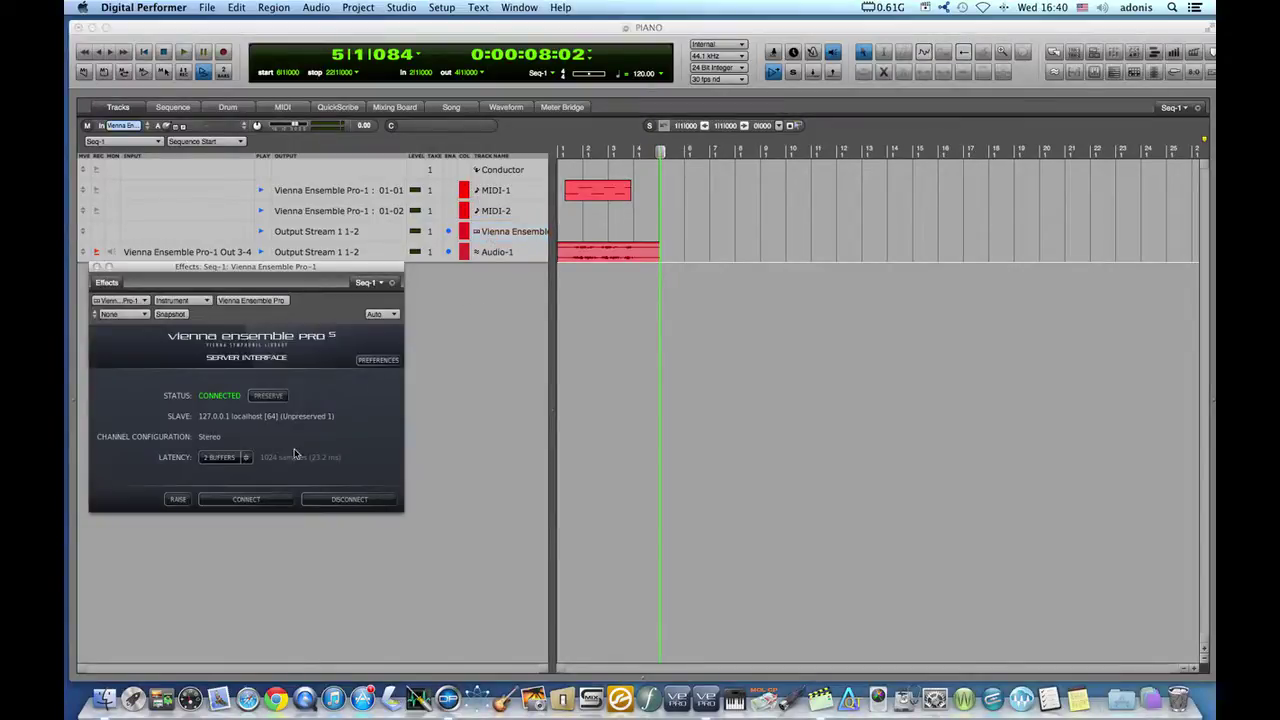
left_click(267, 398)
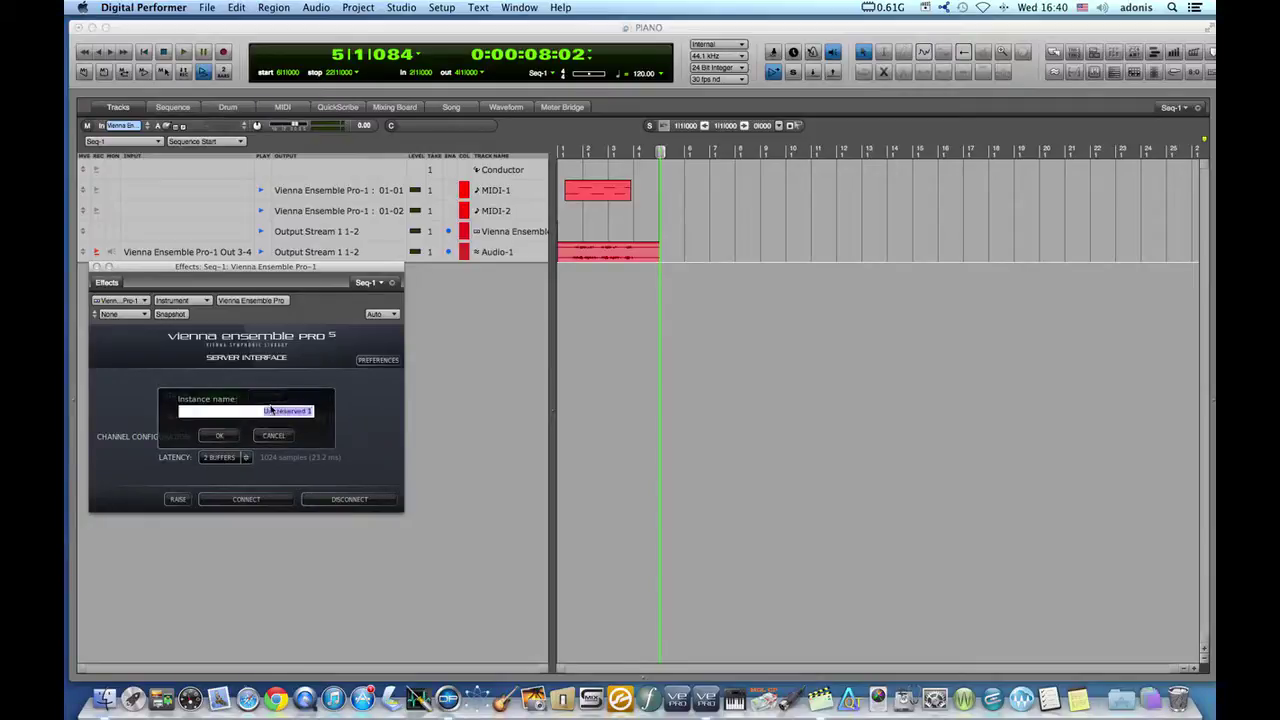
type("pro")
left_click(219, 437)
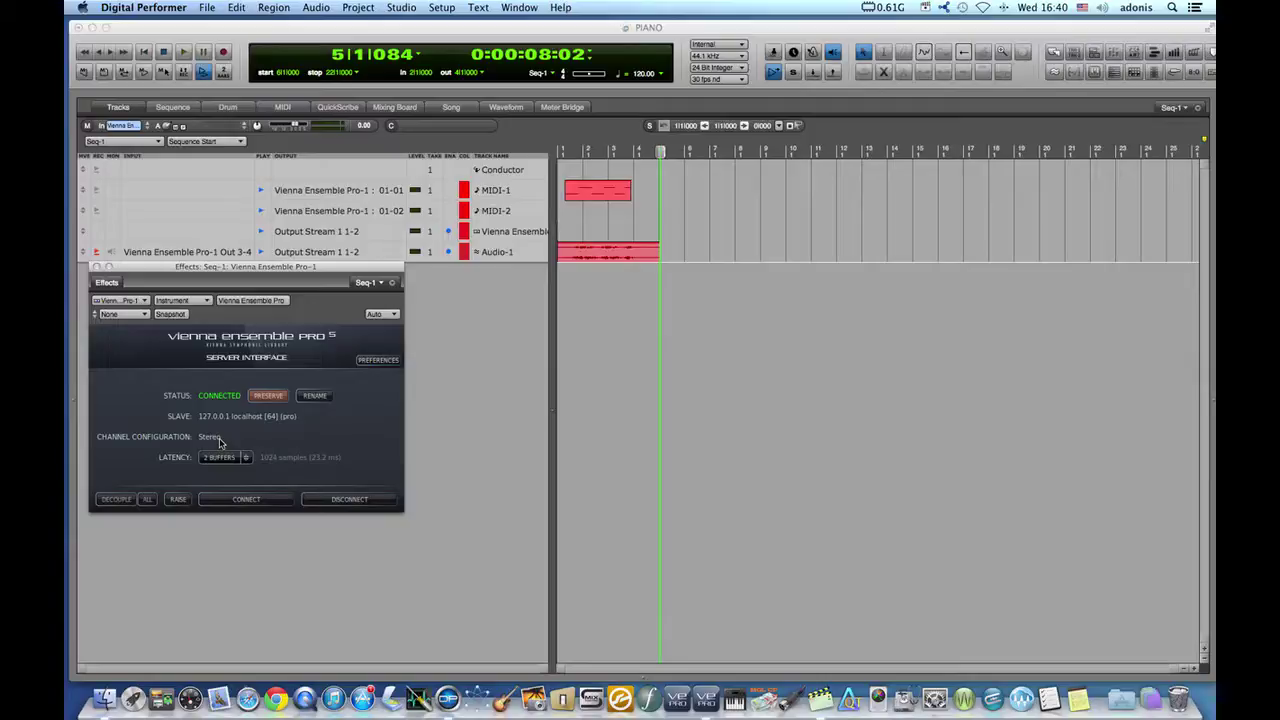
Disconnect the plugin from the 'pro' instance, close its window, and exit VE Pro Server without saving
left_click(334, 505)
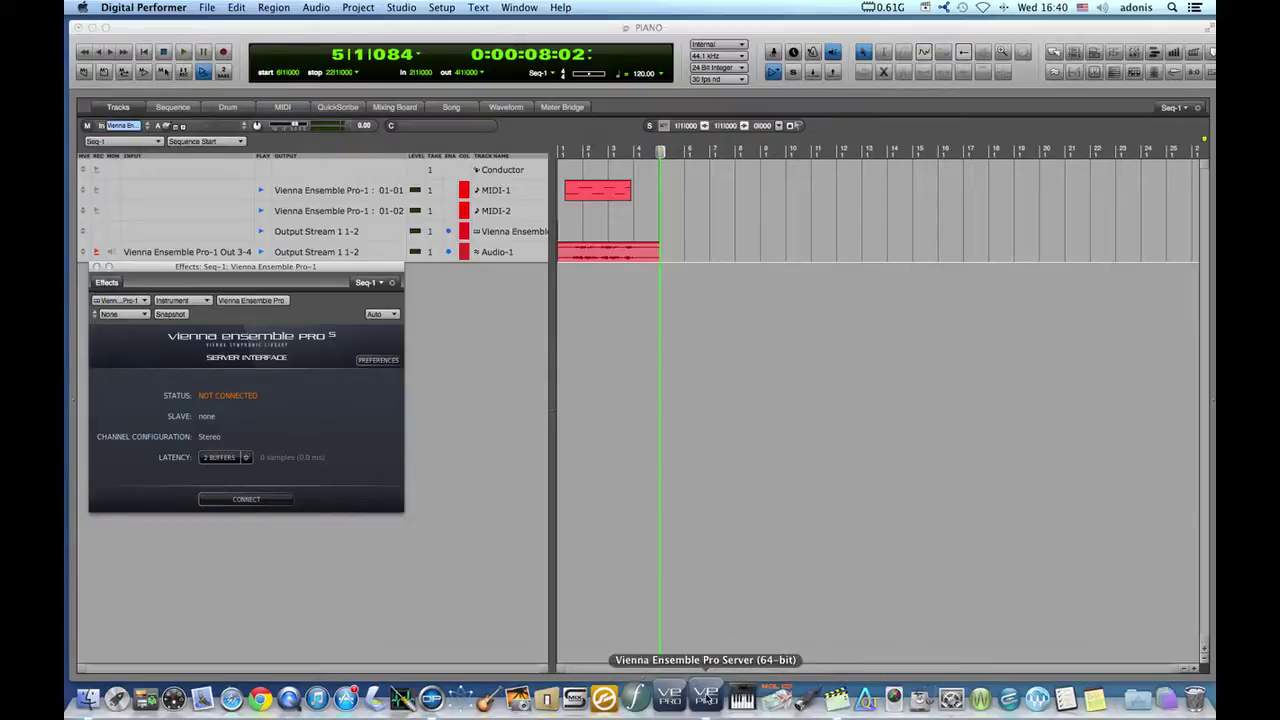
left_click(705, 697)
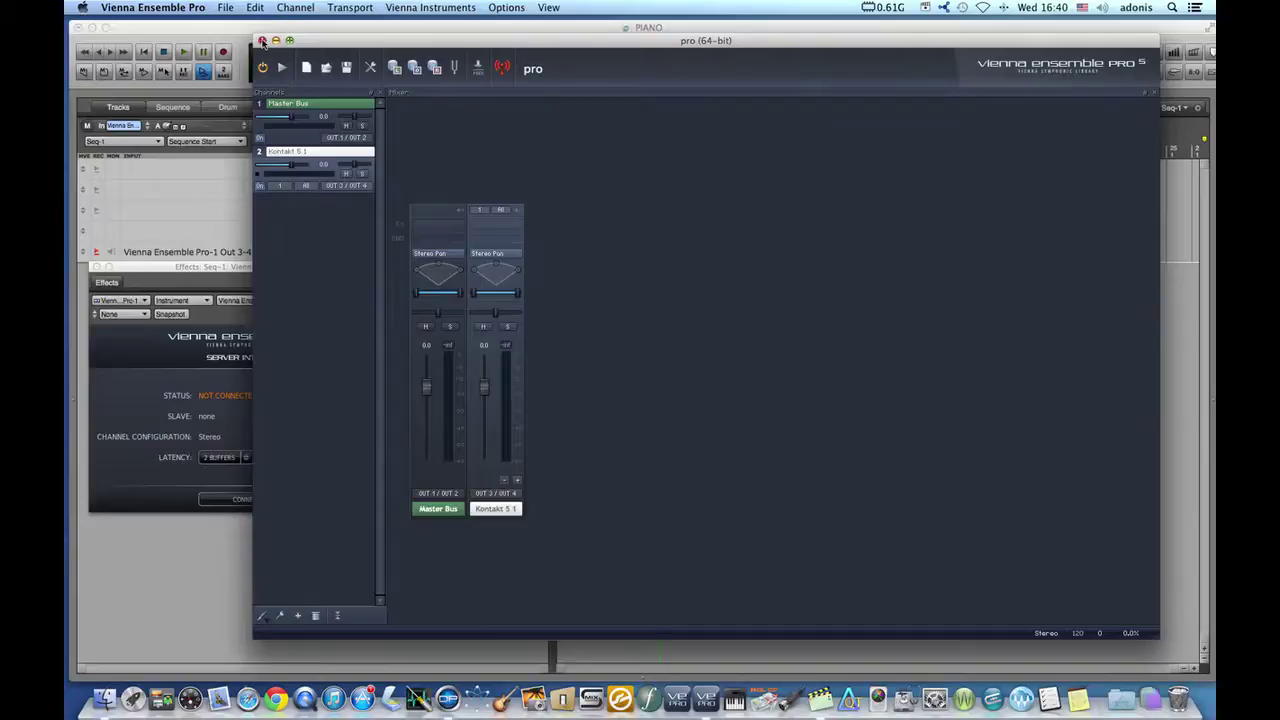
left_click(262, 41)
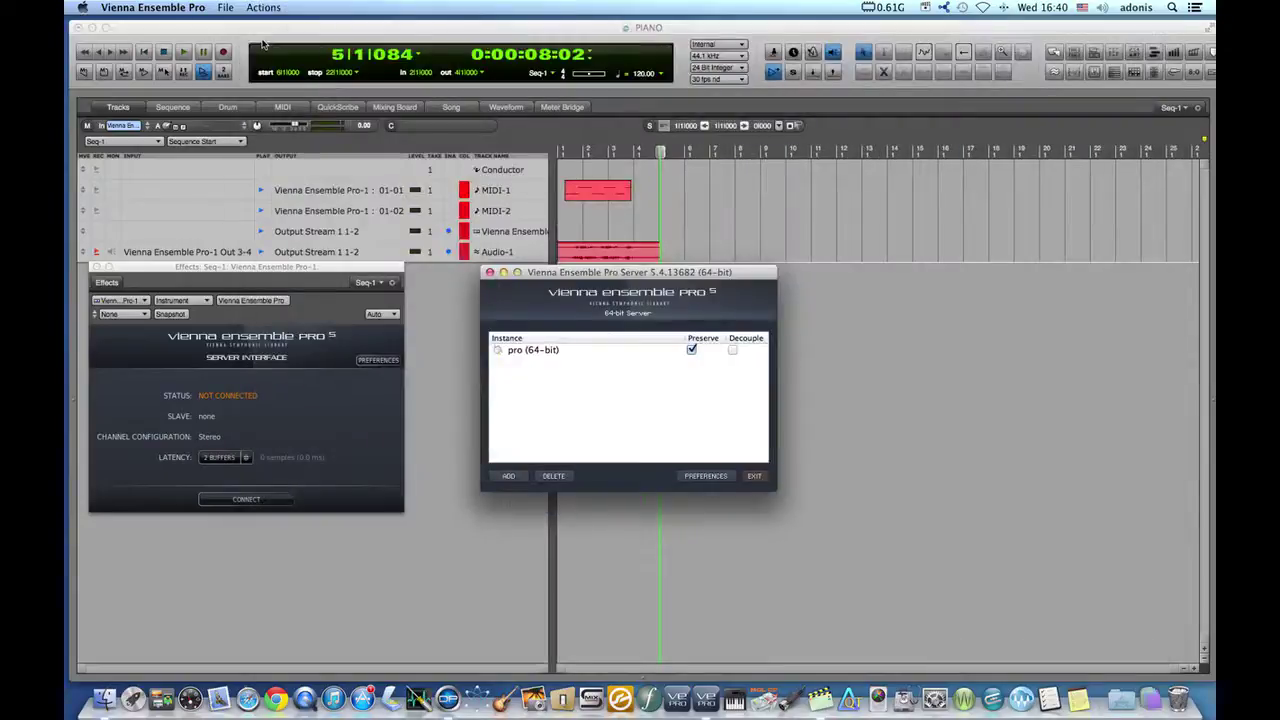
left_click(755, 478)
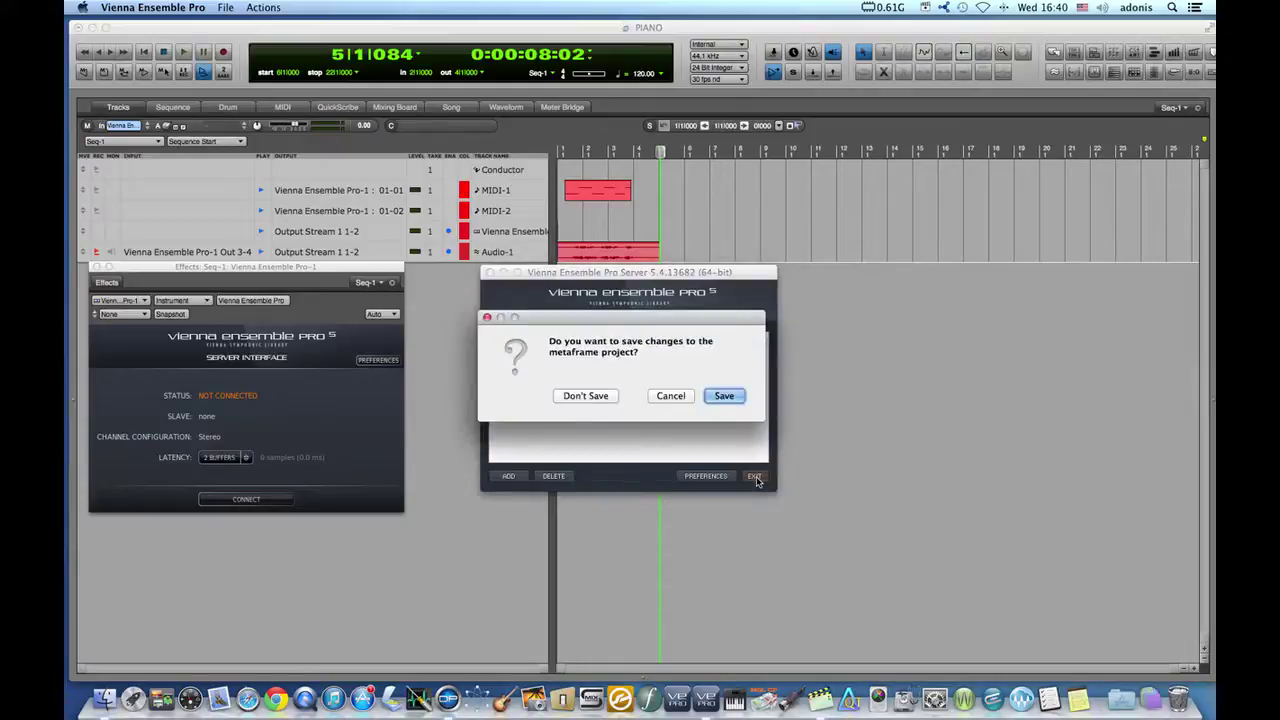
left_click(577, 394)
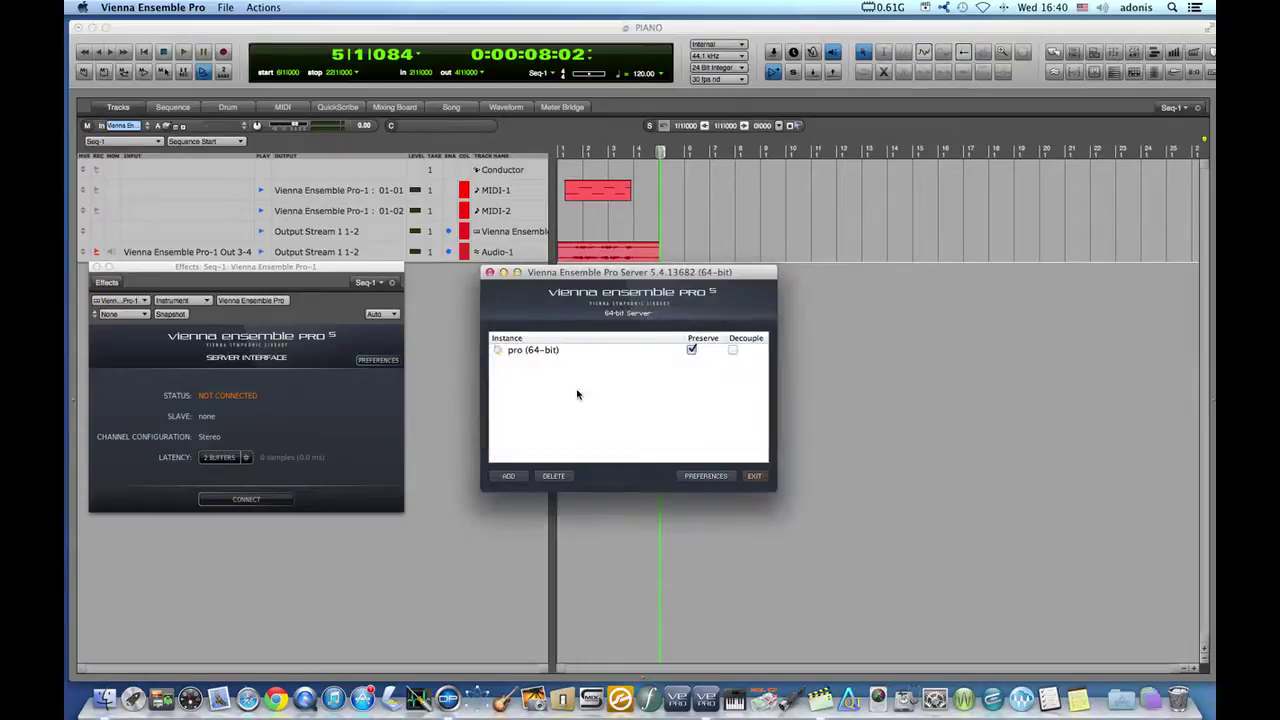